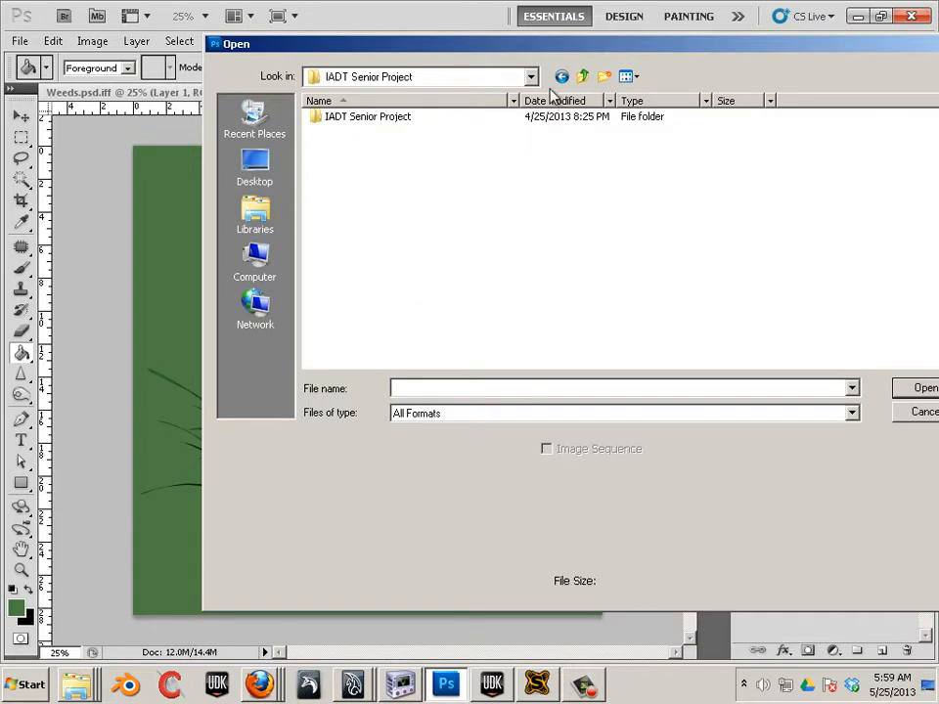
# Open the swamp_weeds_cm.psd image from the _Senior Project UDK folder on the Desktop.
pyautogui.click(560, 78)
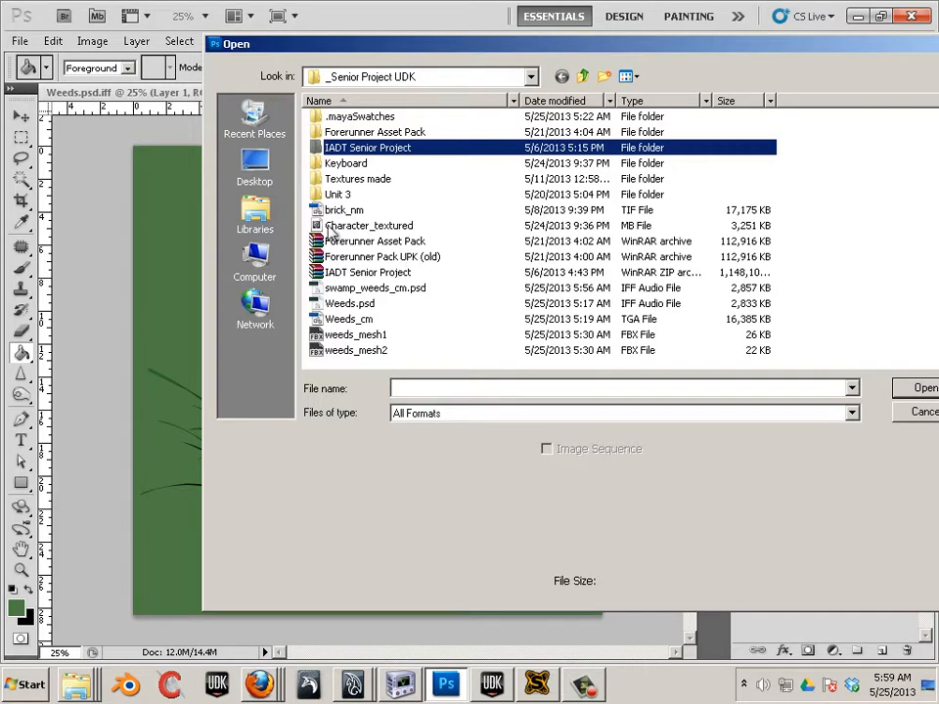
pyautogui.click(256, 168)
pyautogui.click(436, 288)
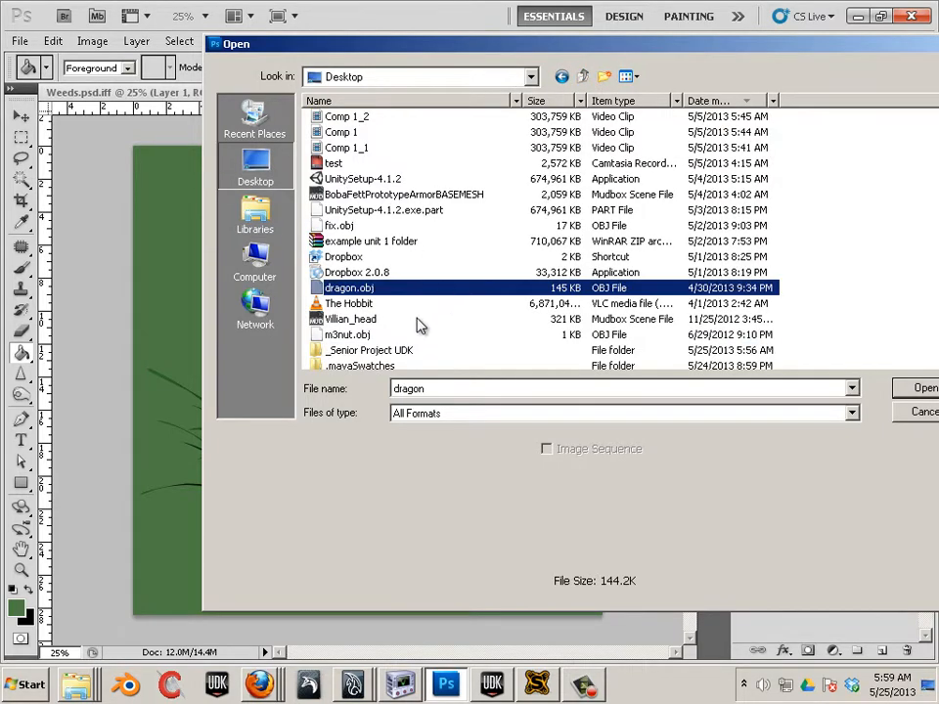
pyautogui.doubleClick(402, 351)
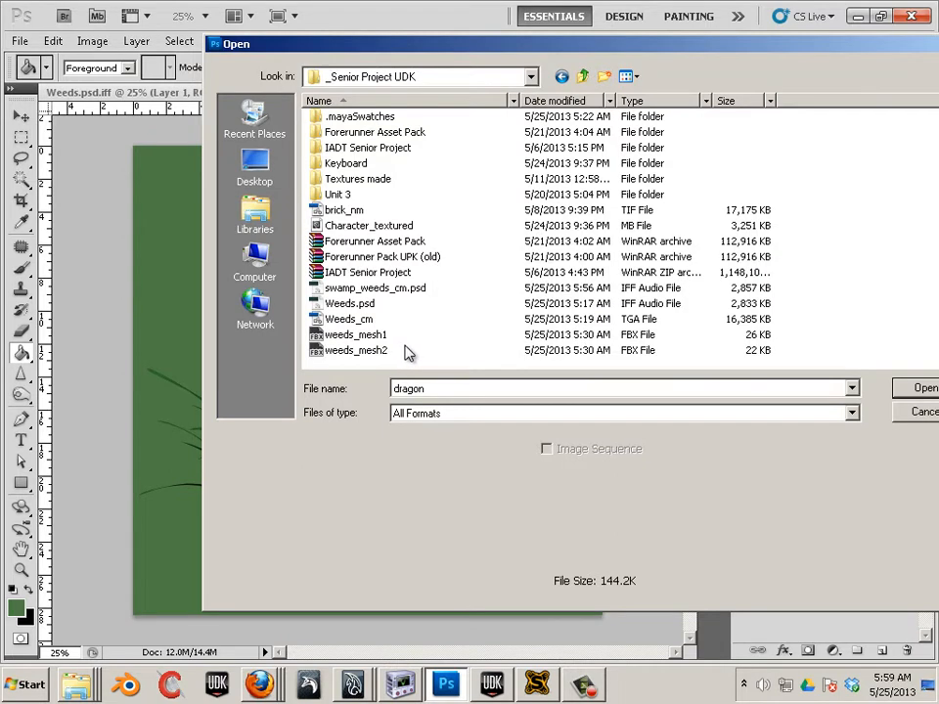
pyautogui.doubleClick(377, 290)
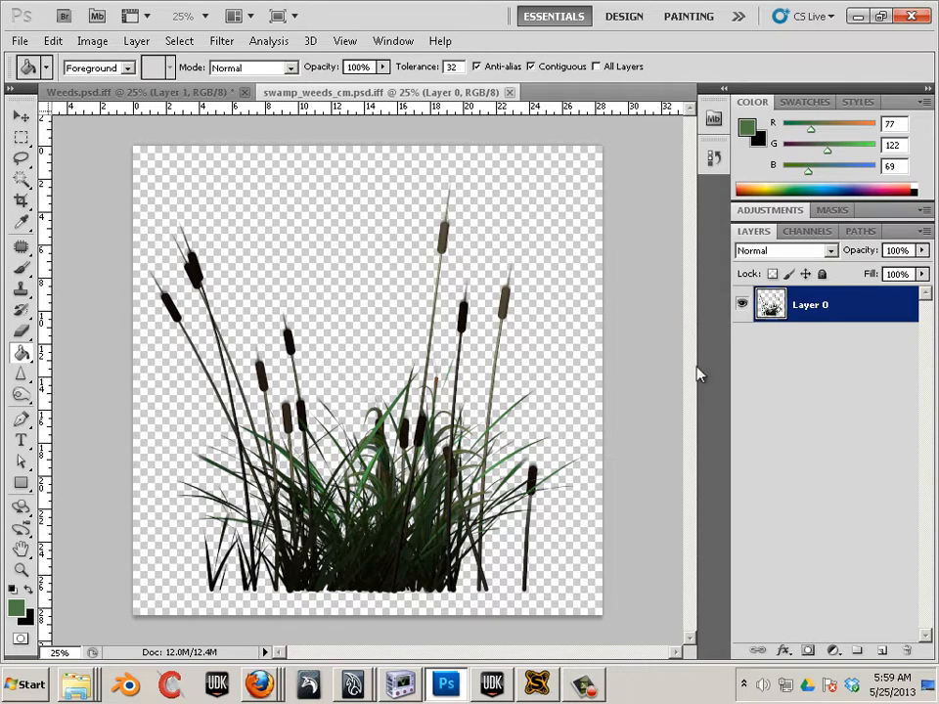
# Sample a dark green from the grass, add a new layer beneath Layer 0 and fill it with that colour.
pyautogui.keyDown('alt'); pyautogui.click(324, 469); pyautogui.keyUp('alt')
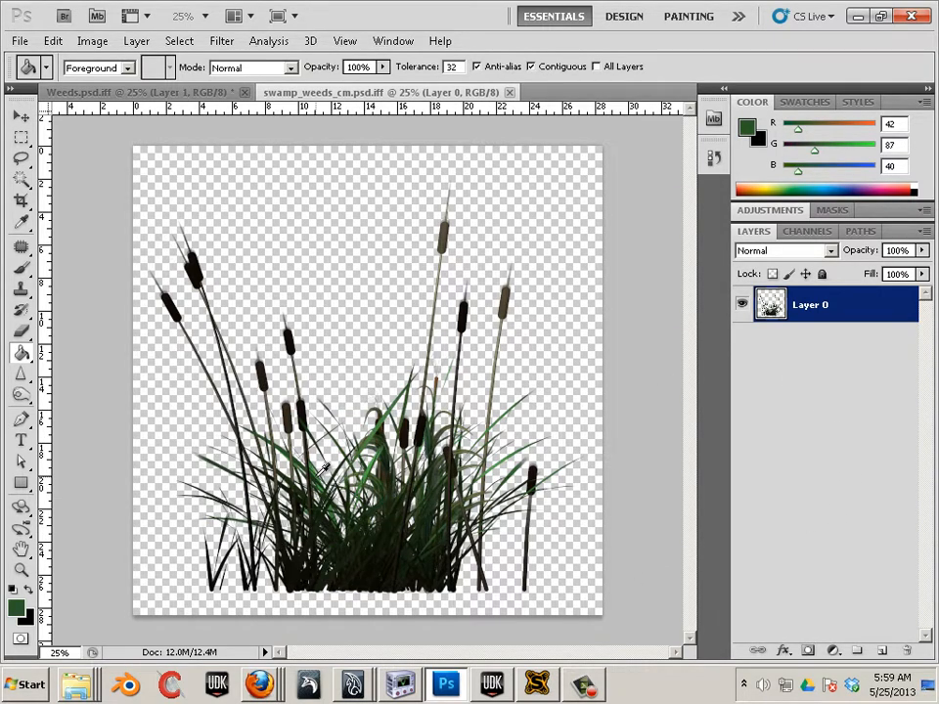
pyautogui.click(881, 650)
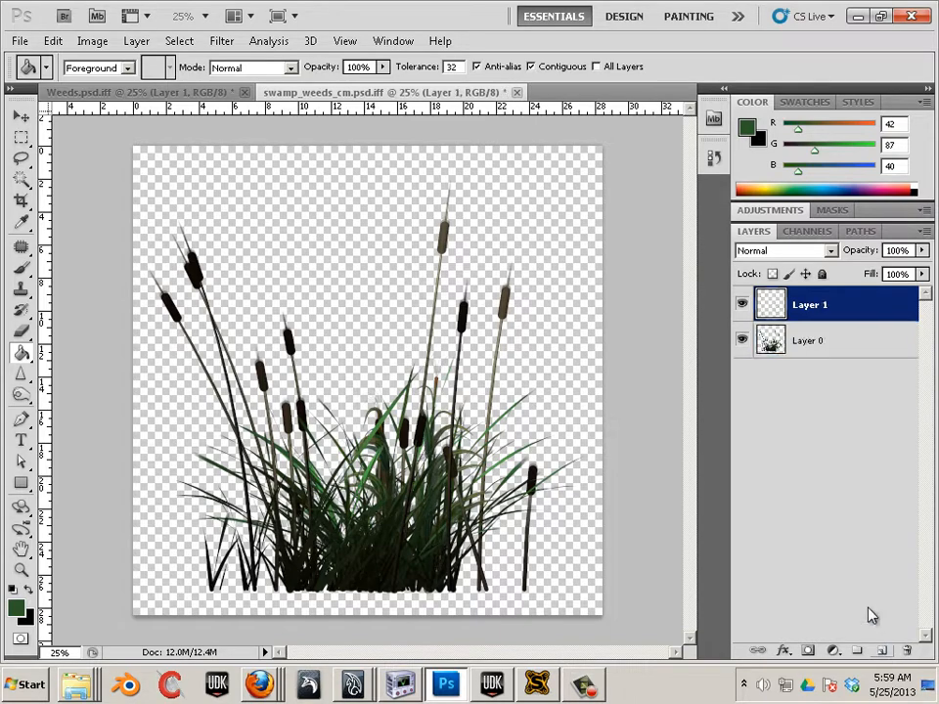
pyautogui.moveTo(841, 331); pyautogui.dragTo(842, 368)
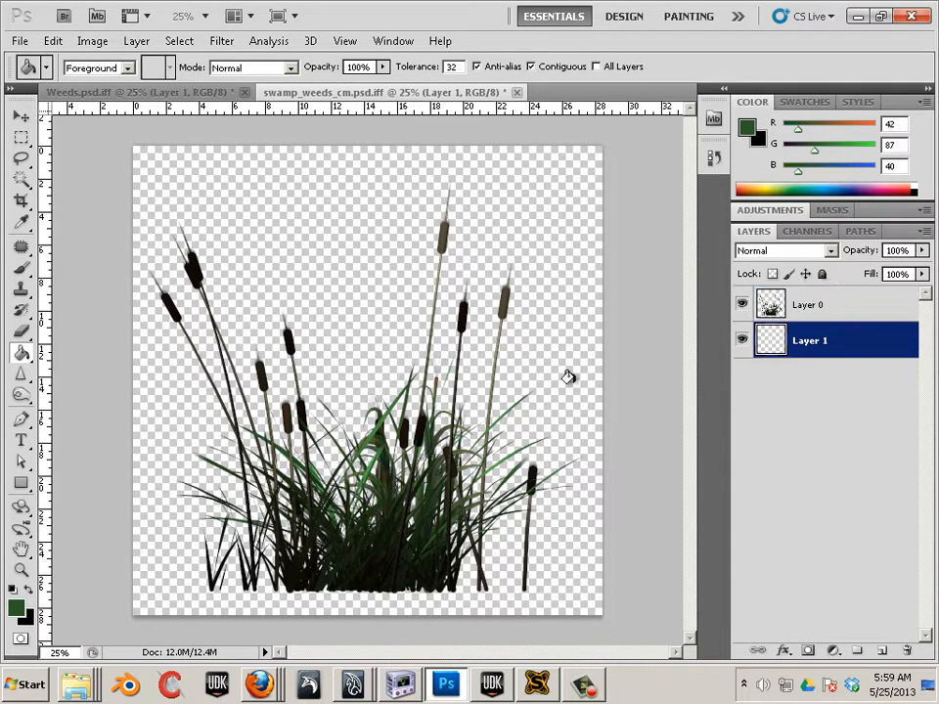
pyautogui.click(147, 363)
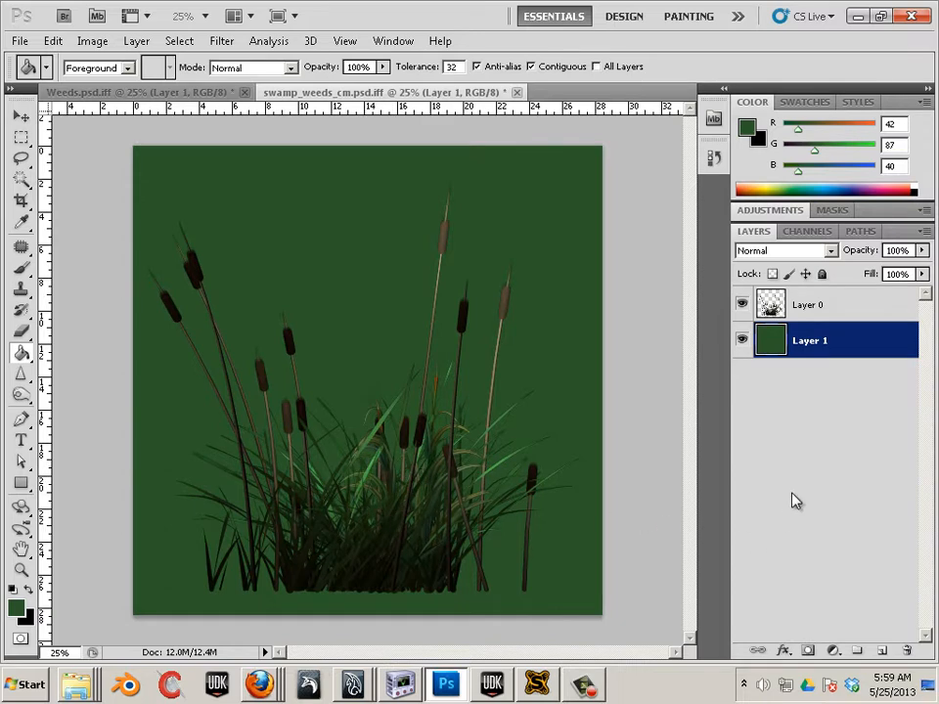
# Check the existing channels, then load the outline of the weeds on Layer 0 as a selection.
pyautogui.click(804, 233)
pyautogui.click(755, 233)
pyautogui.click(805, 233)
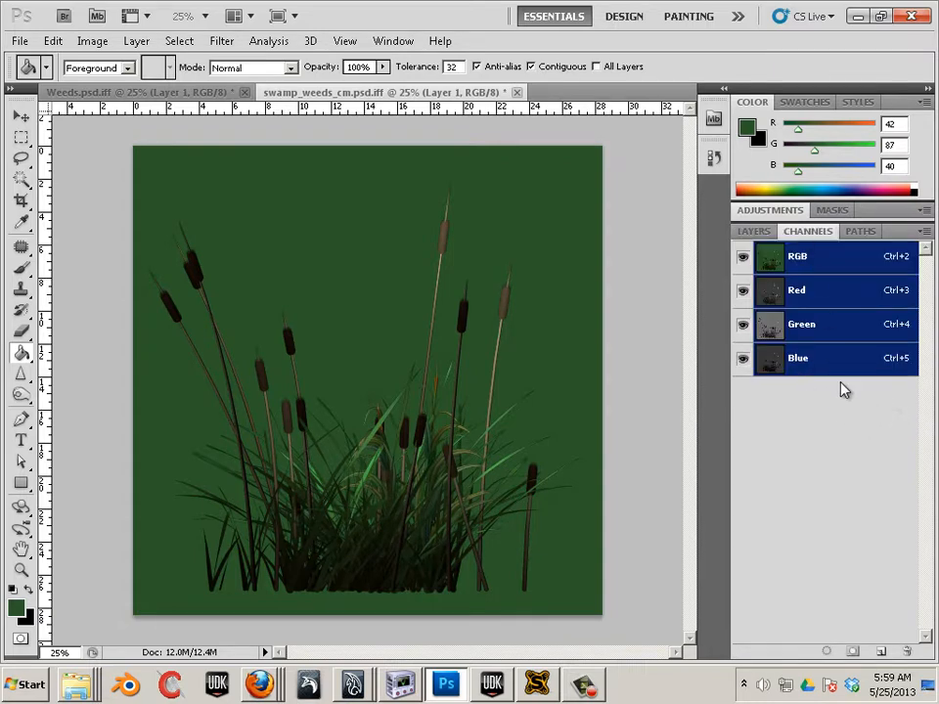
pyautogui.click(756, 232)
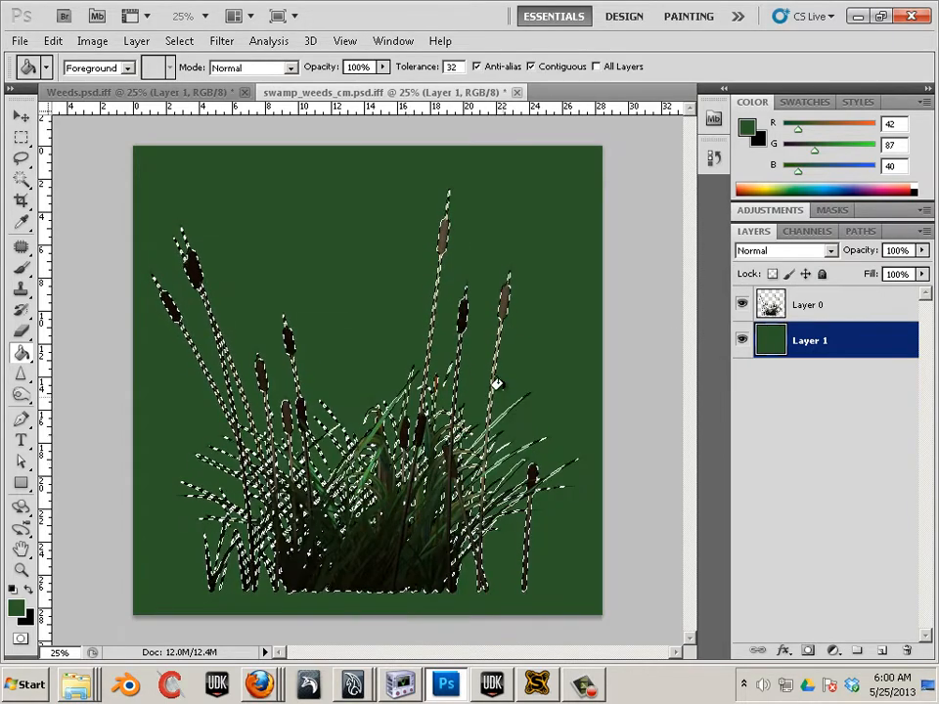
# Create a new alpha channel, fill the selected weeds area with white and deselect.
pyautogui.click(803, 232)
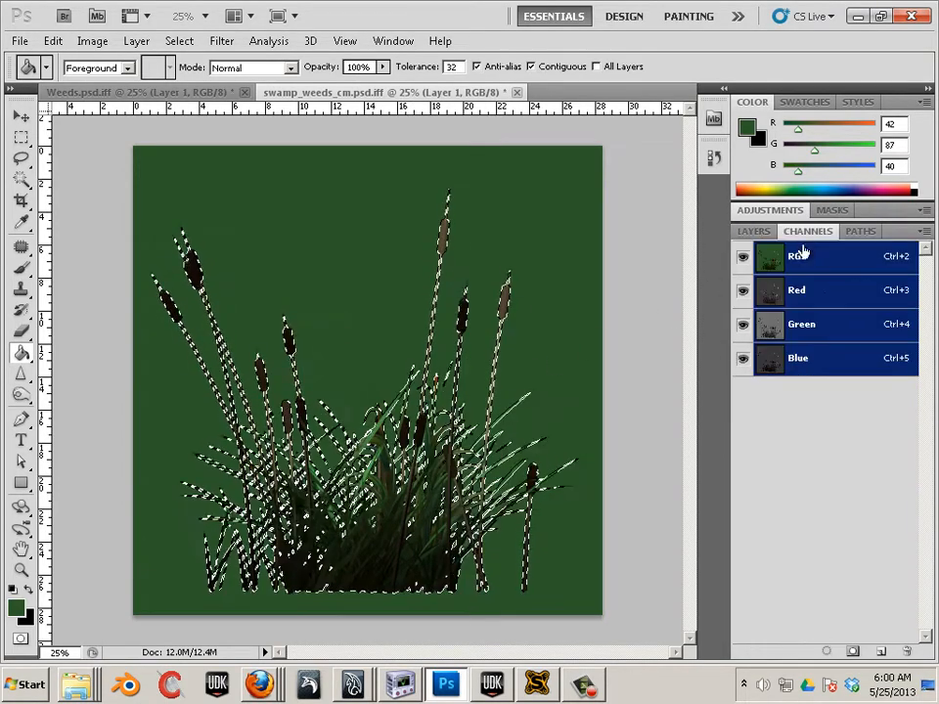
pyautogui.click(877, 652)
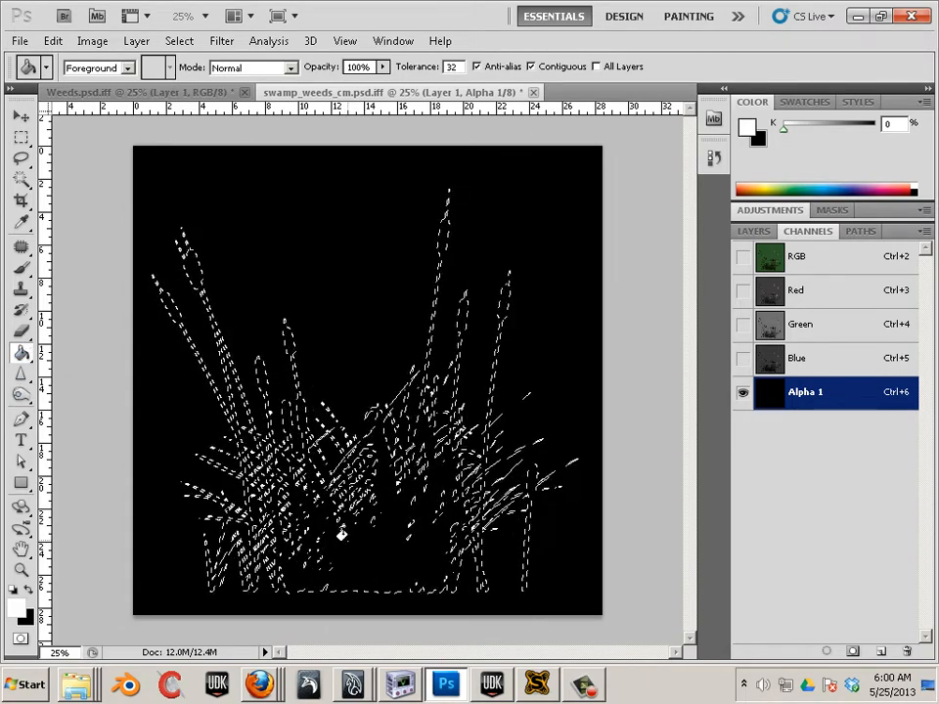
pyautogui.click(352, 551)
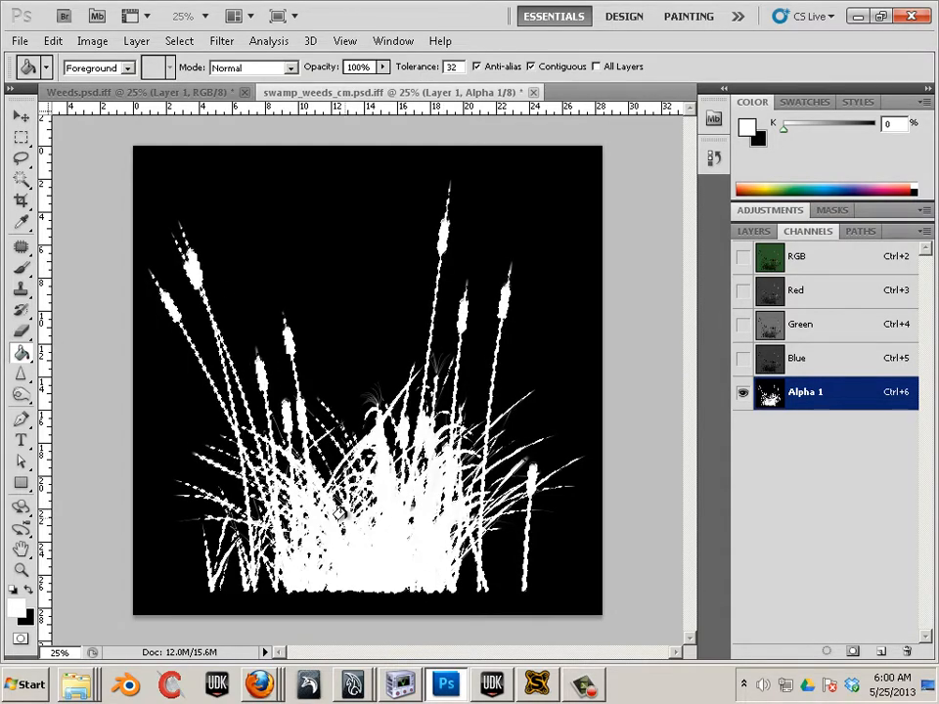
pyautogui.click(180, 41)
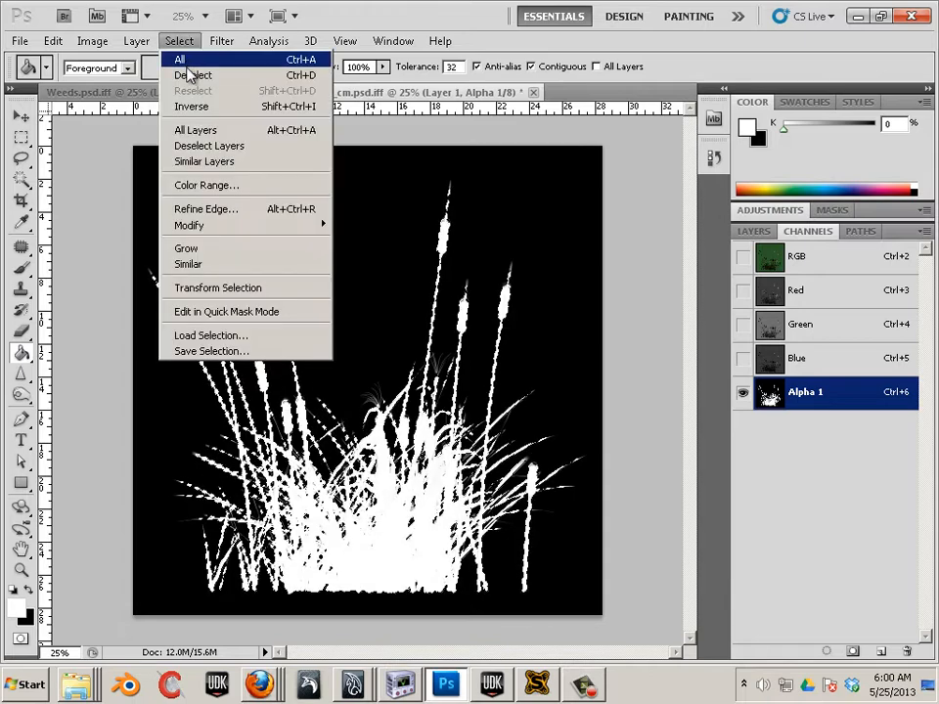
pyautogui.click(190, 76)
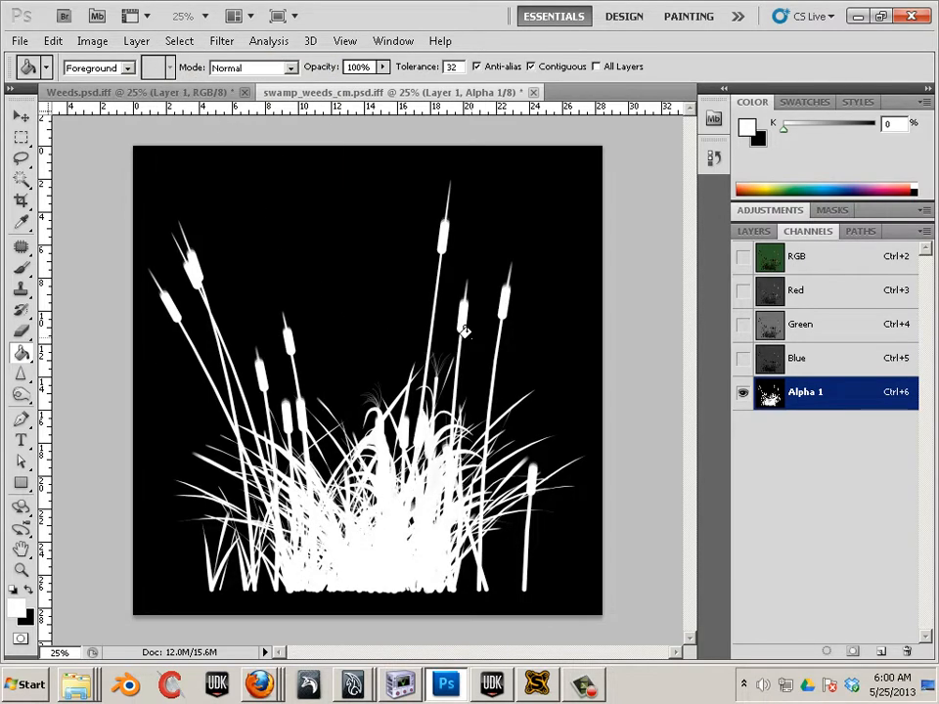
# Return to the full-colour image with Layer 1 active and check the channel list for the alpha channel.
pyautogui.click(752, 231)
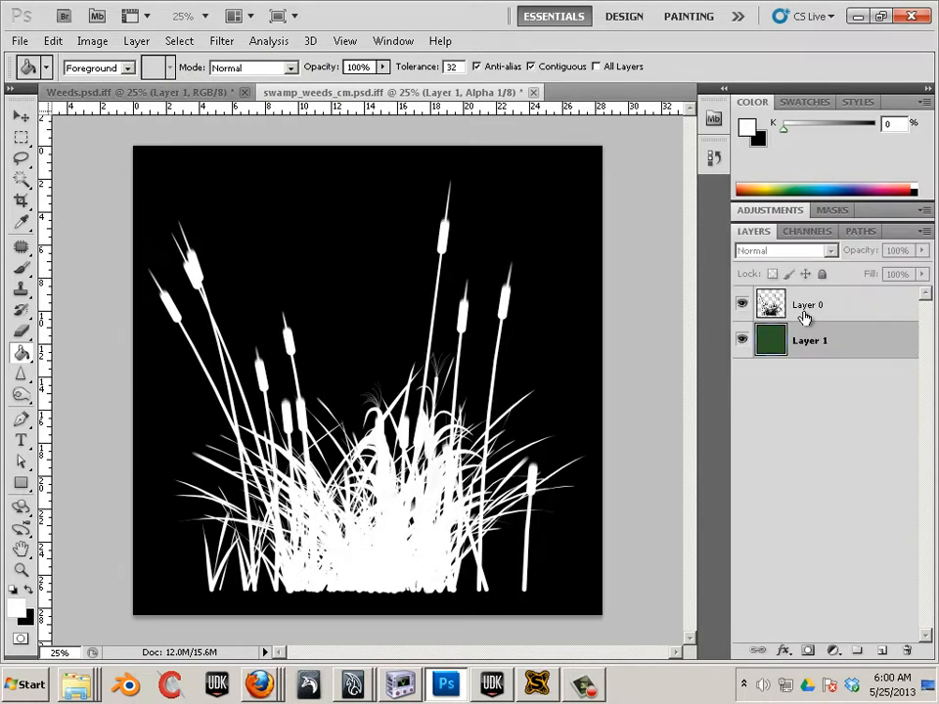
pyautogui.click(842, 309)
pyautogui.click(854, 352)
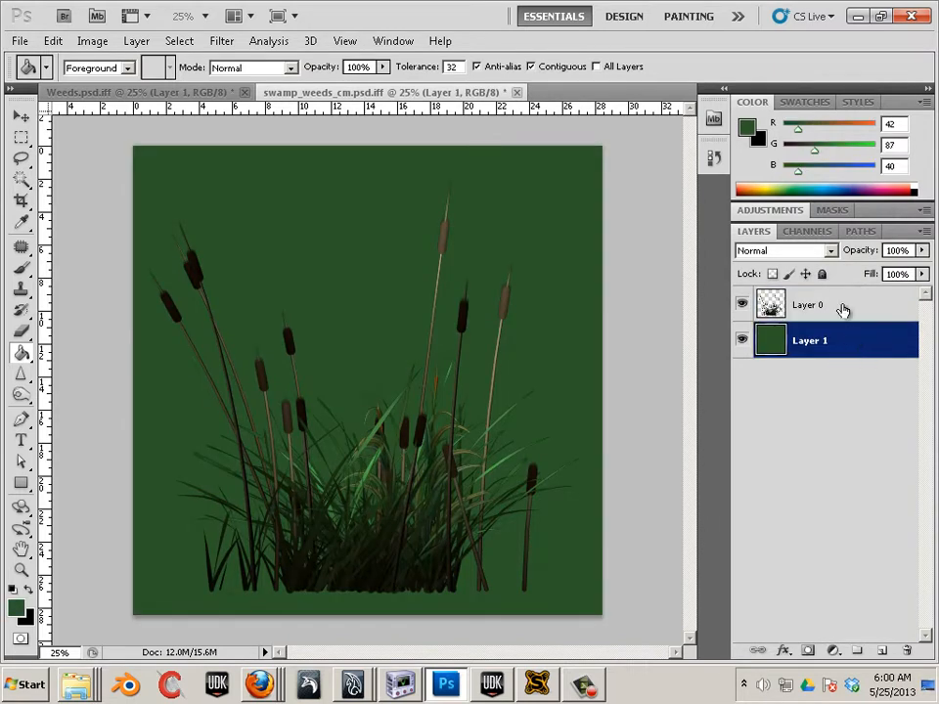
pyautogui.click(808, 231)
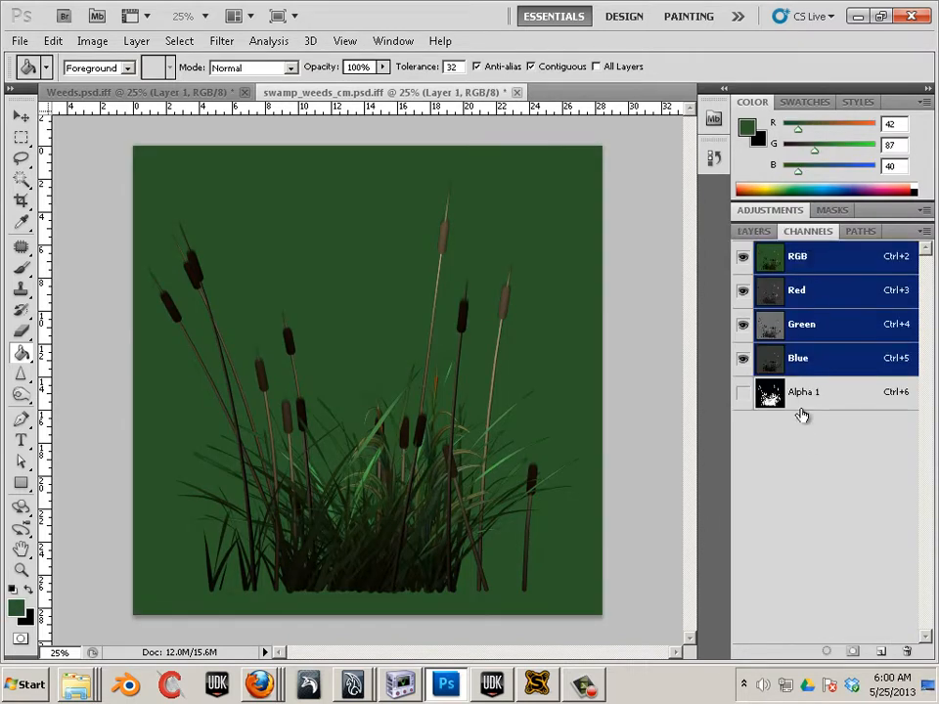
pyautogui.click(751, 231)
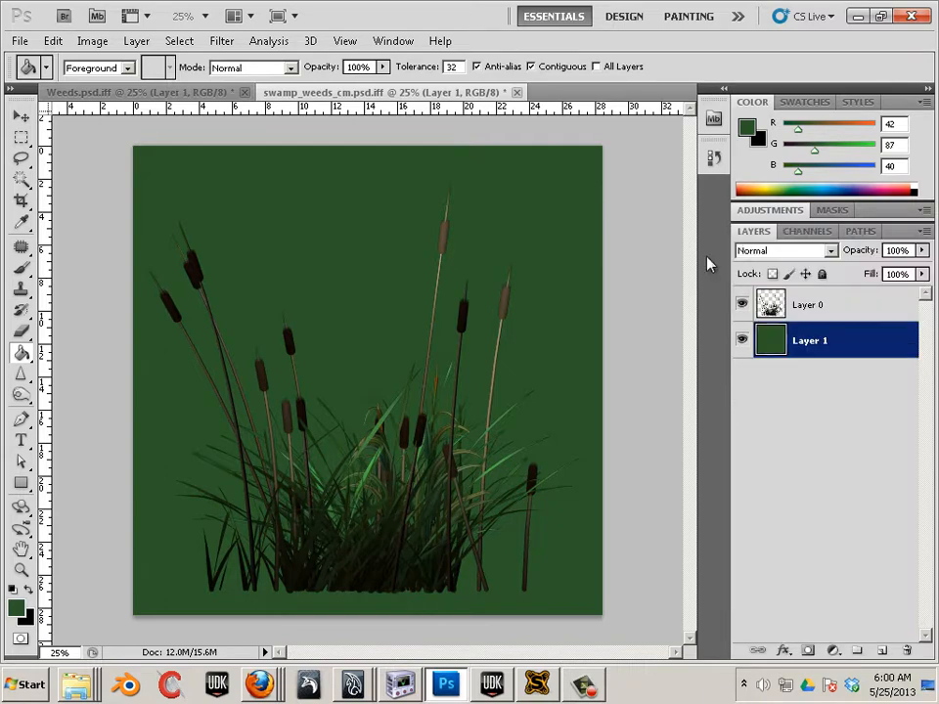
# Save a Targa copy with alpha channels as Weeds2_cm in the _Senior Project UDK folder, at 32 bits/pixel.
pyautogui.click(20, 41)
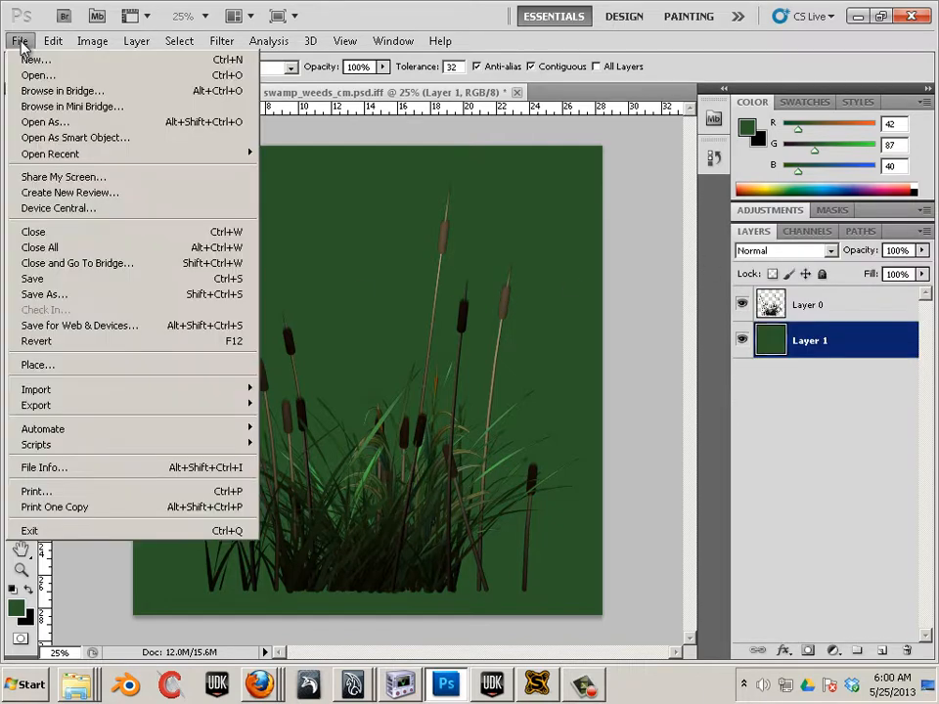
pyautogui.click(84, 299)
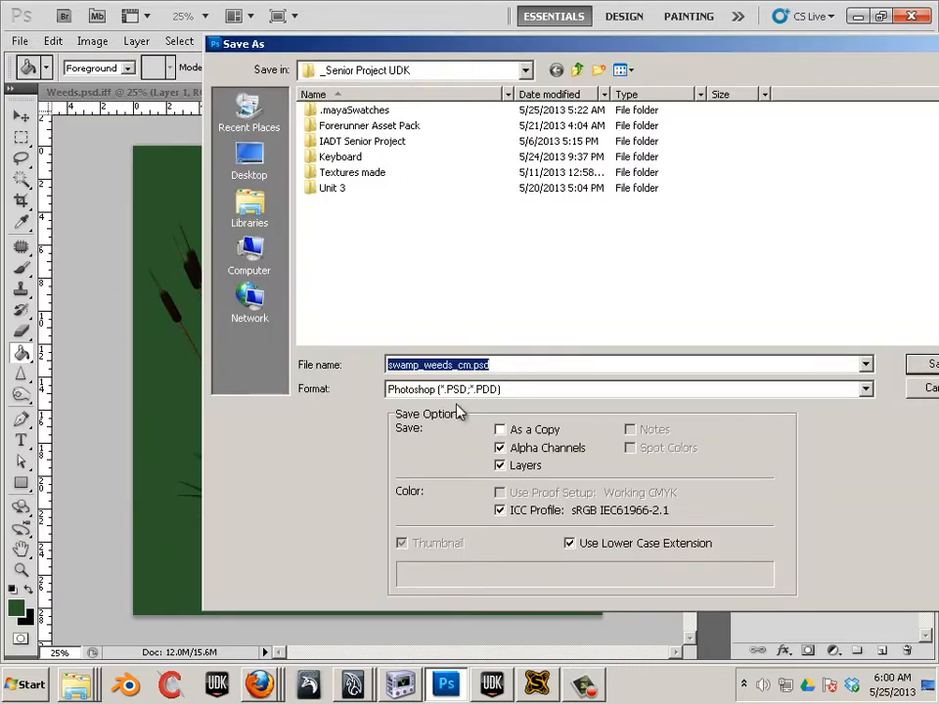
pyautogui.click(506, 391)
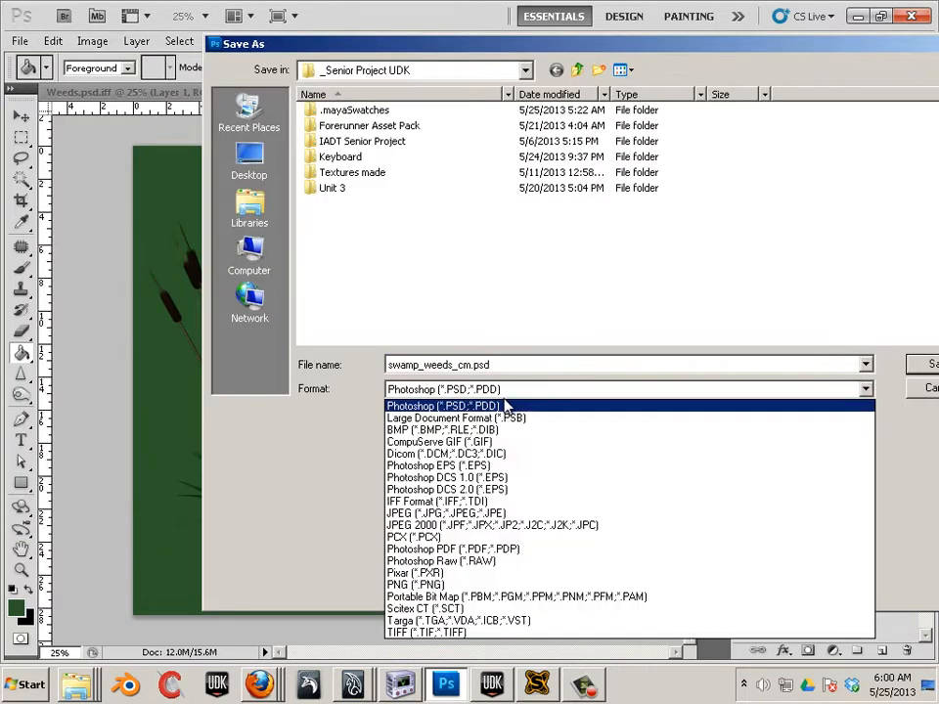
pyautogui.click(459, 671)
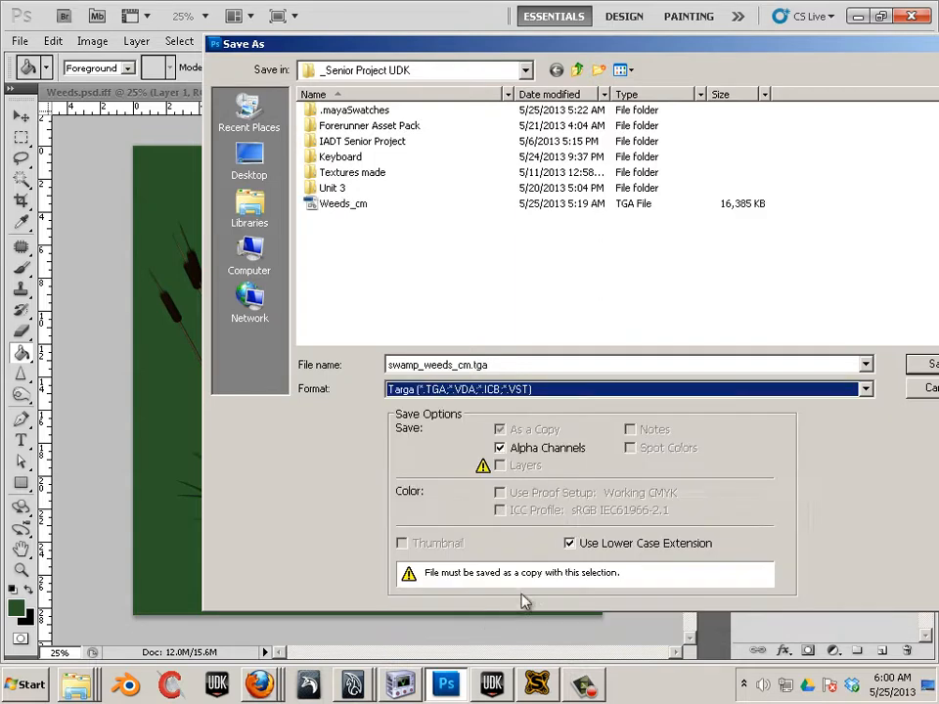
pyautogui.click(339, 205)
pyautogui.doubleClick(420, 365)
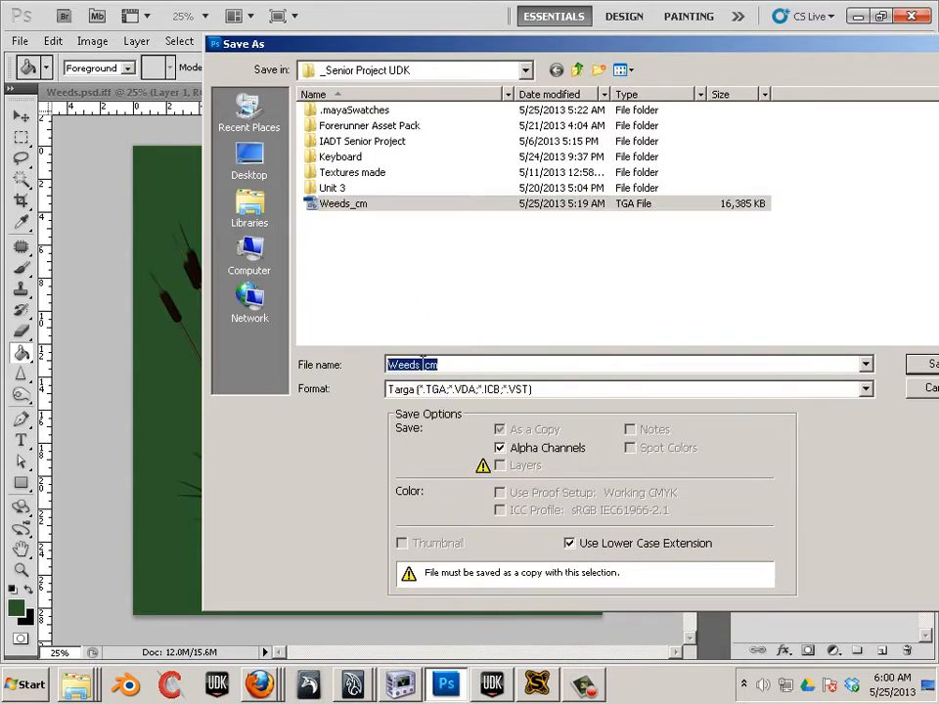
pyautogui.click(430, 366)
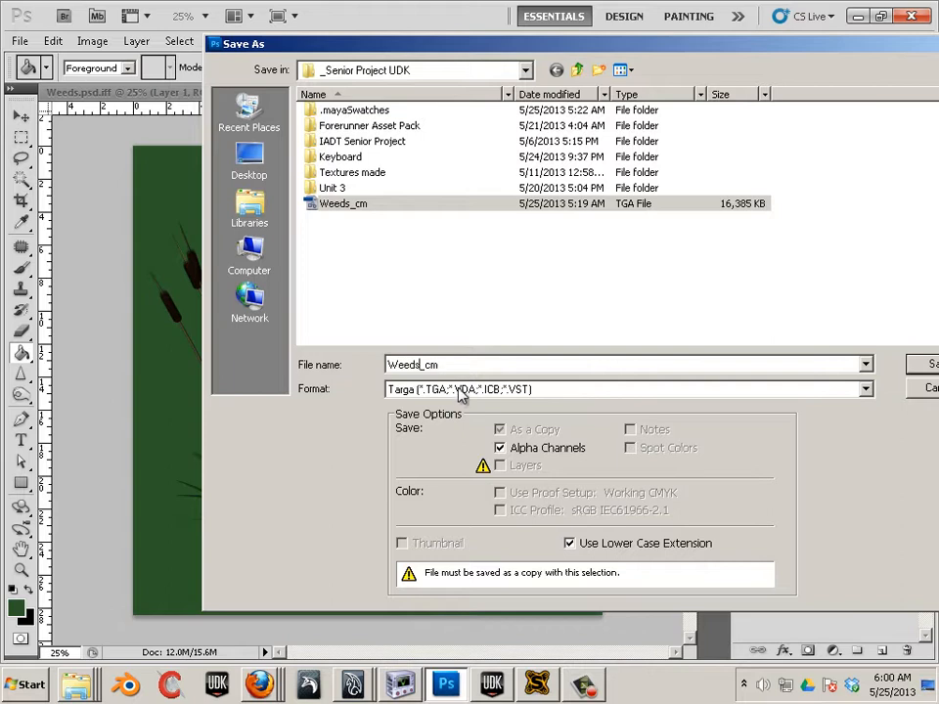
pyautogui.write('2')
pyautogui.click(925, 366)
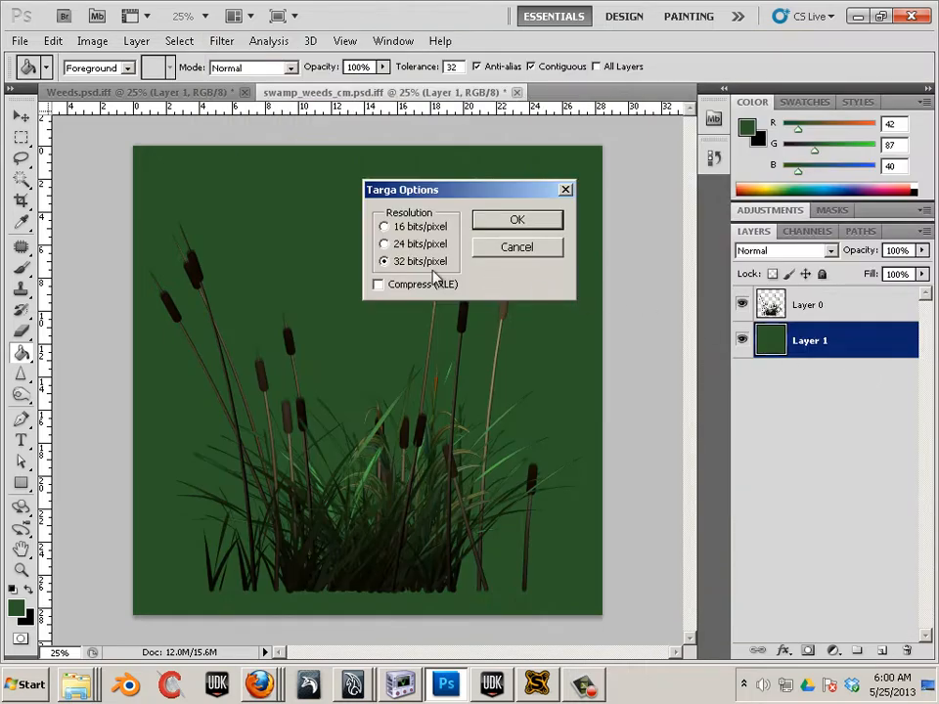
pyautogui.click(517, 220)
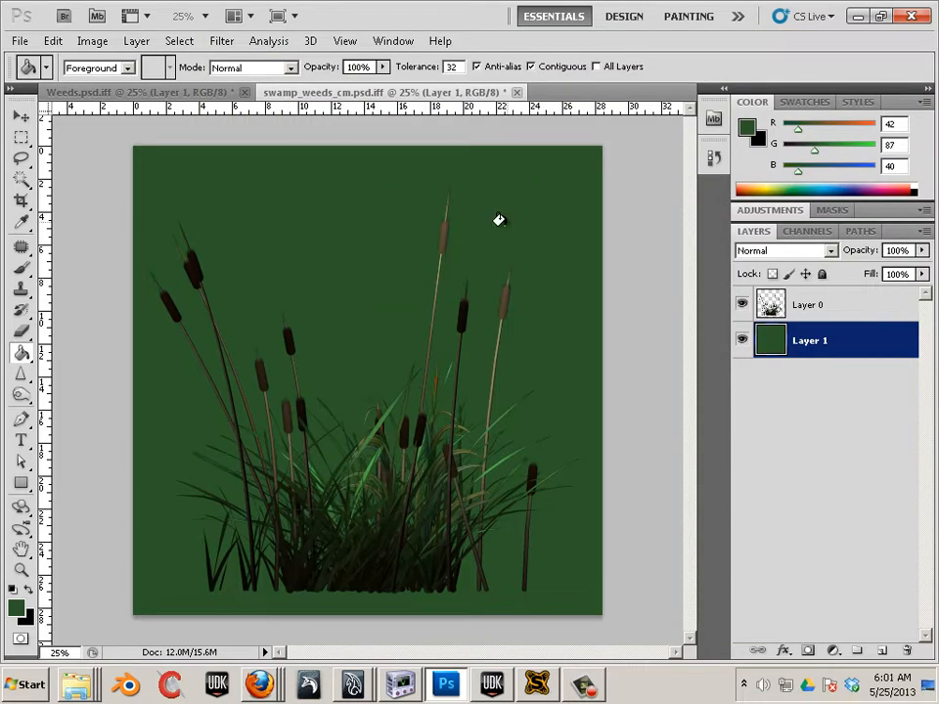
# Switch to Maya and close the Render View and the Essential Skills Movies window.
pyautogui.click(501, 687)
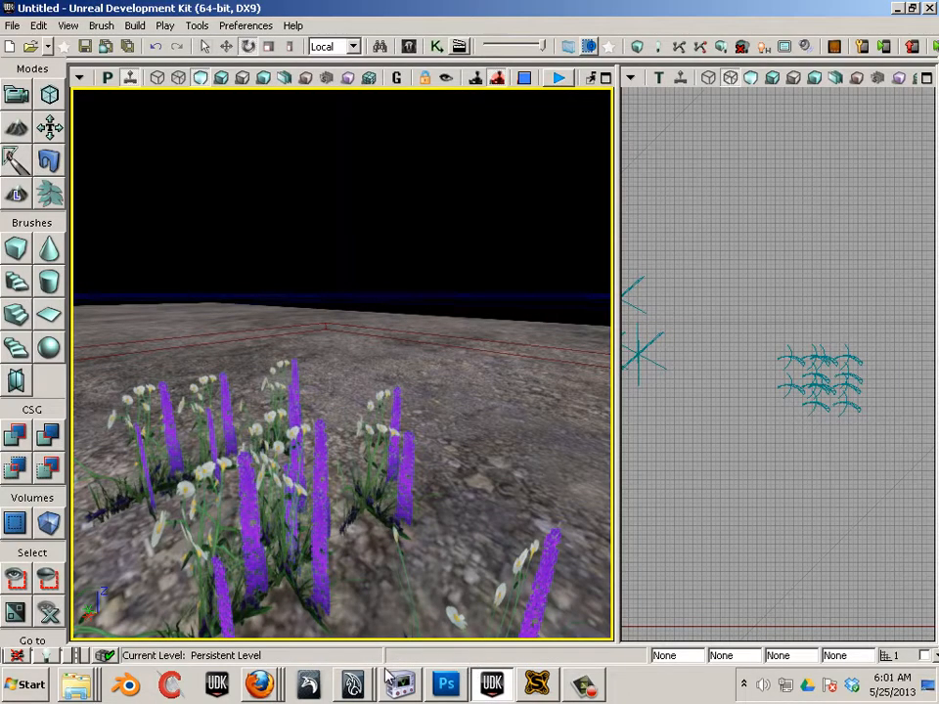
pyautogui.click(353, 683)
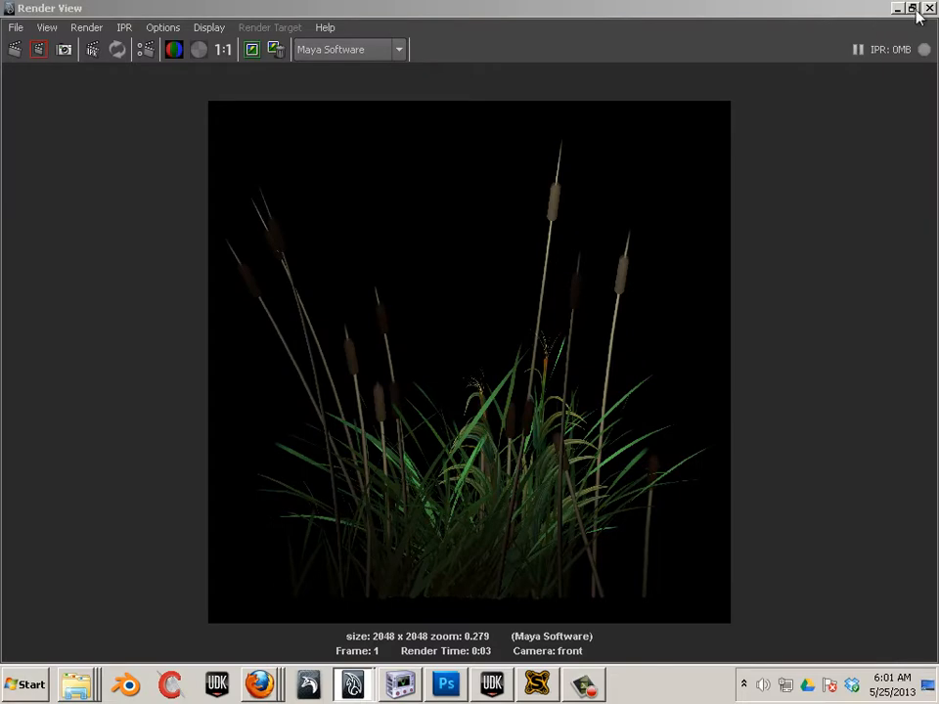
pyautogui.click(927, 9)
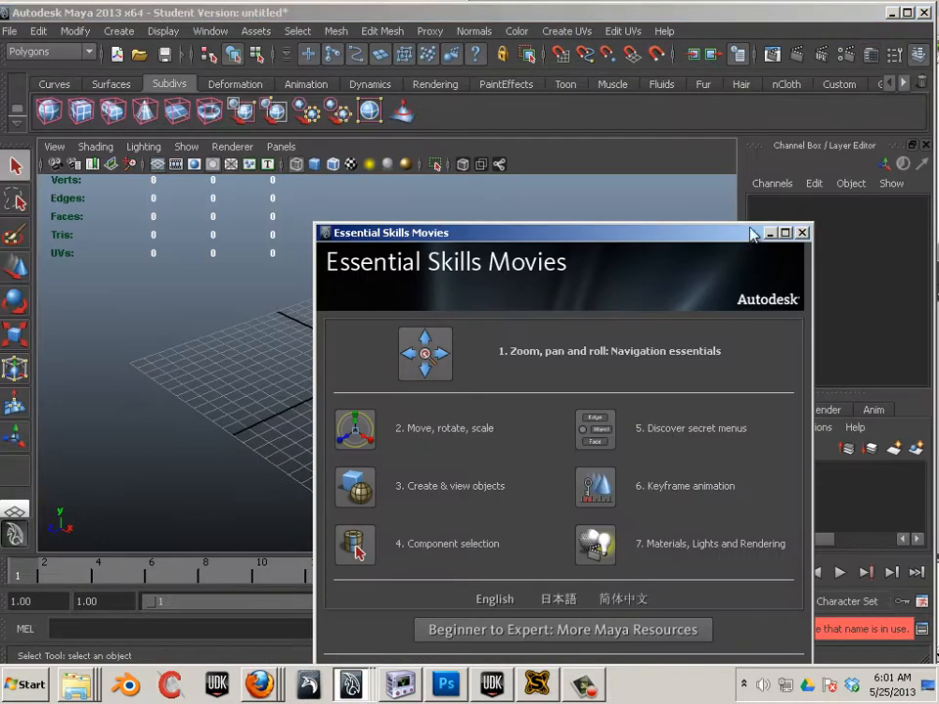
pyautogui.click(802, 232)
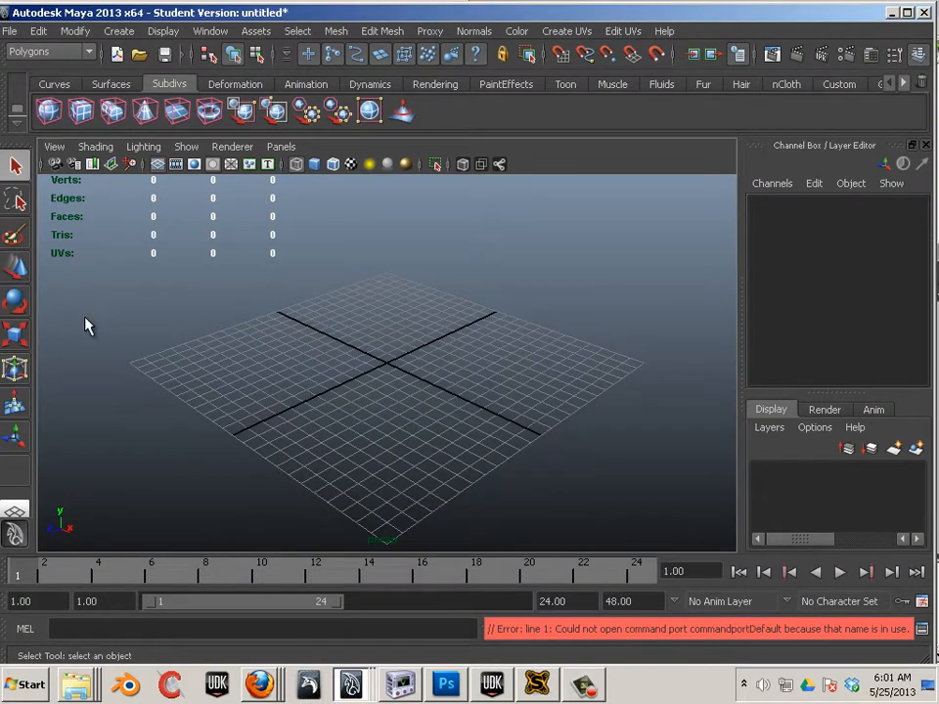
# Create a polygon plane and scale it uniformly to about 26.3.
pyautogui.click(118, 31)
pyautogui.moveTo(132, 78)
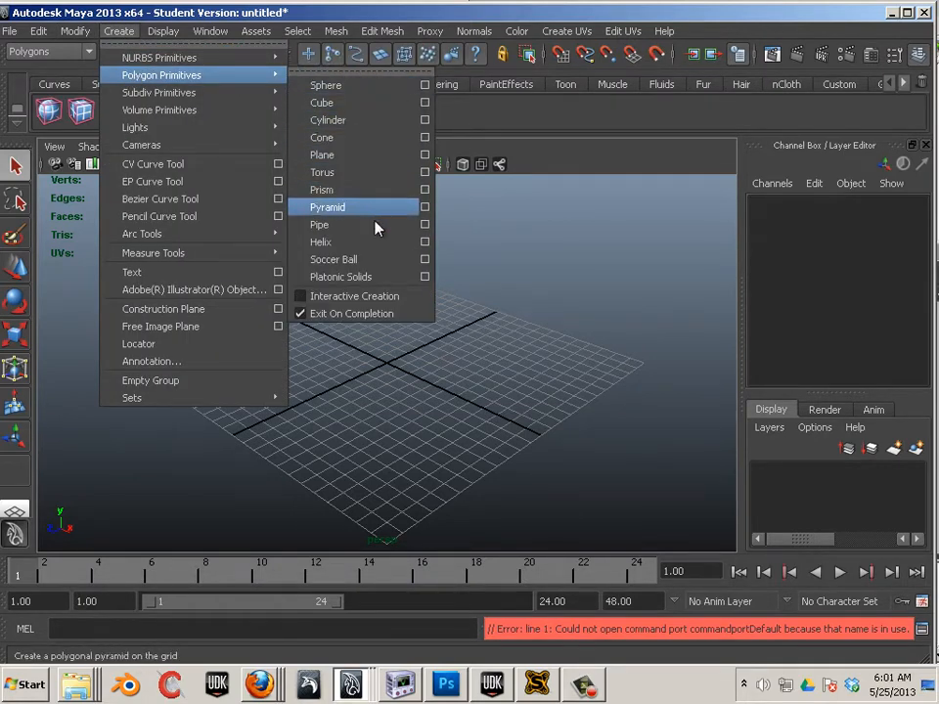
pyautogui.click(372, 155)
pyautogui.click(15, 336)
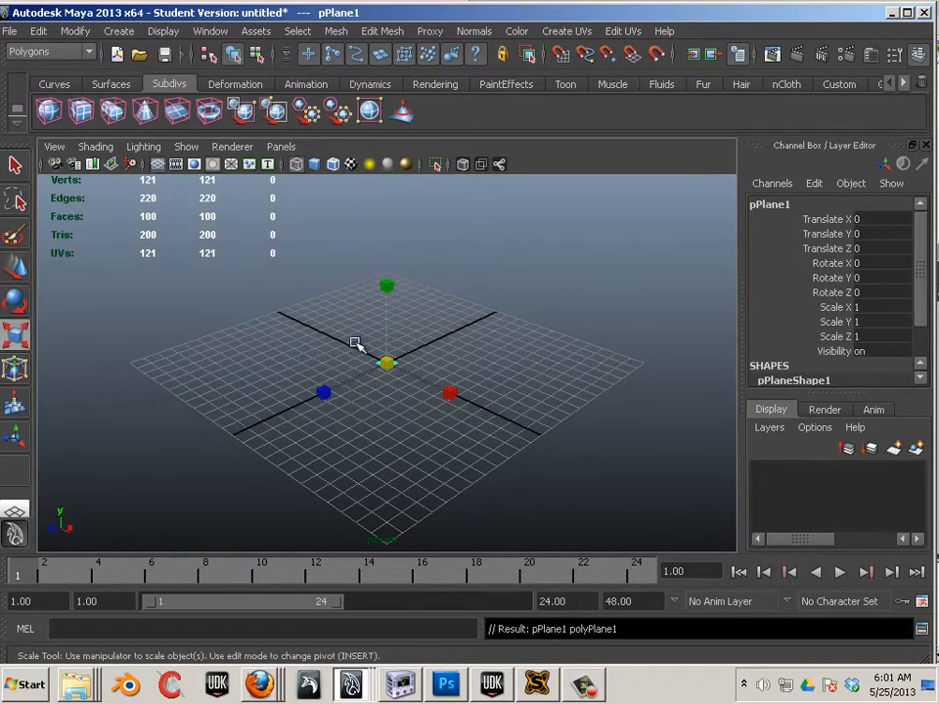
pyautogui.moveTo(387, 363); pyautogui.dragTo(658, 422)
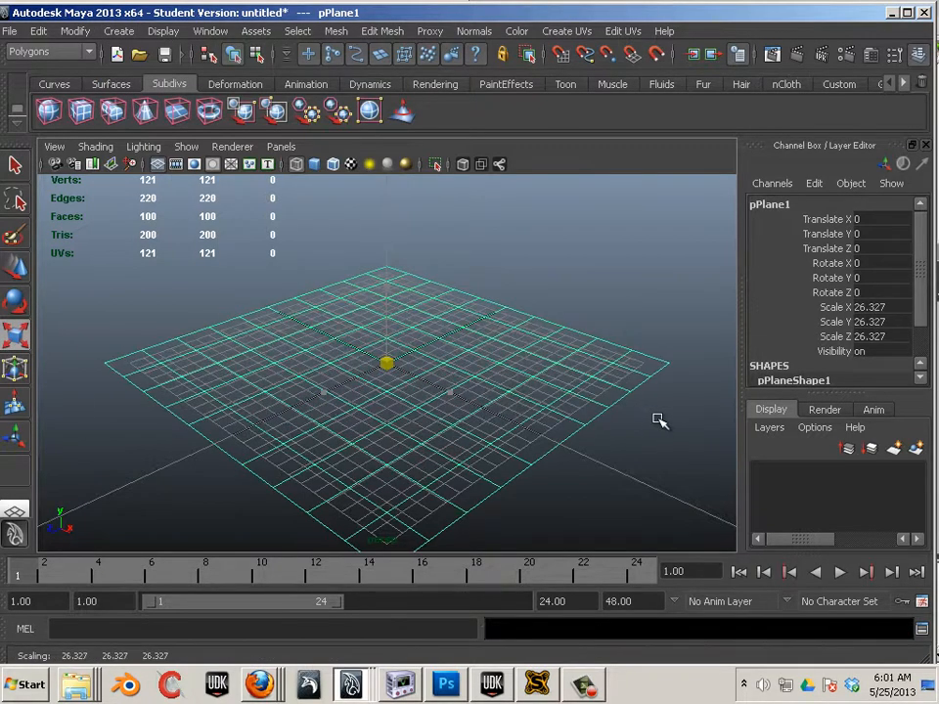
# Set the polygon plane's Subdivisions Width to 1.
pyautogui.moveTo(924, 300); pyautogui.dragTo(926, 335)
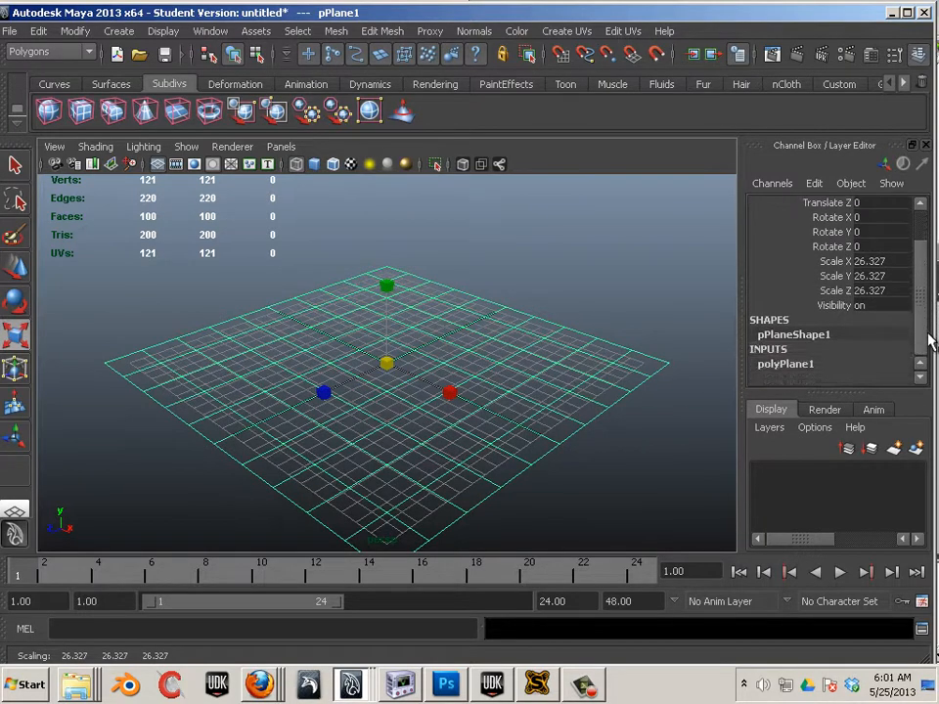
pyautogui.click(799, 372)
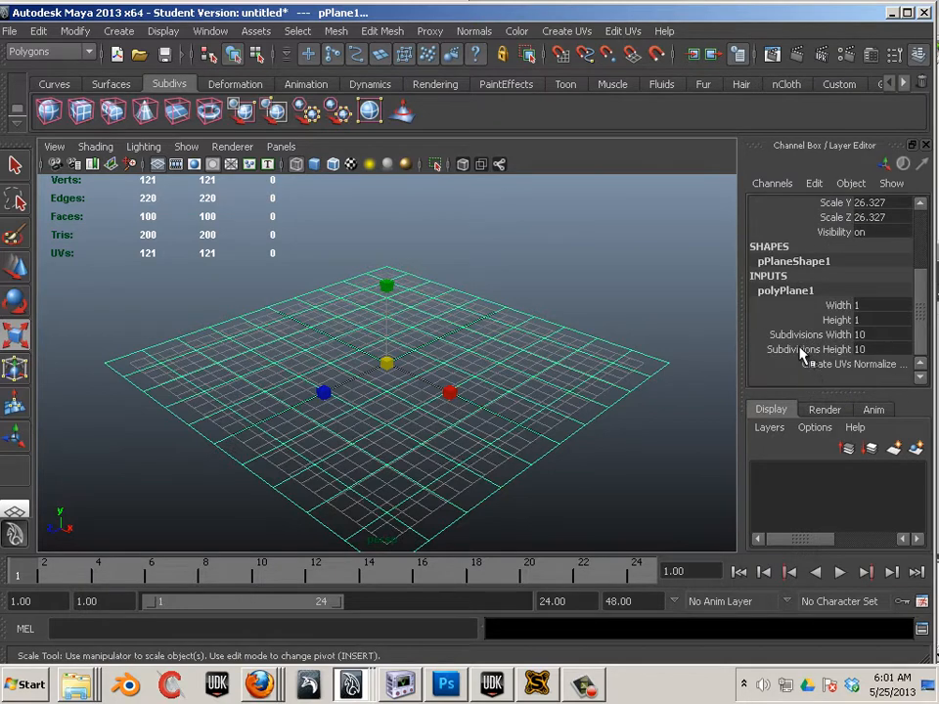
pyautogui.click(804, 334)
pyautogui.scroll(-2, 660, 333)
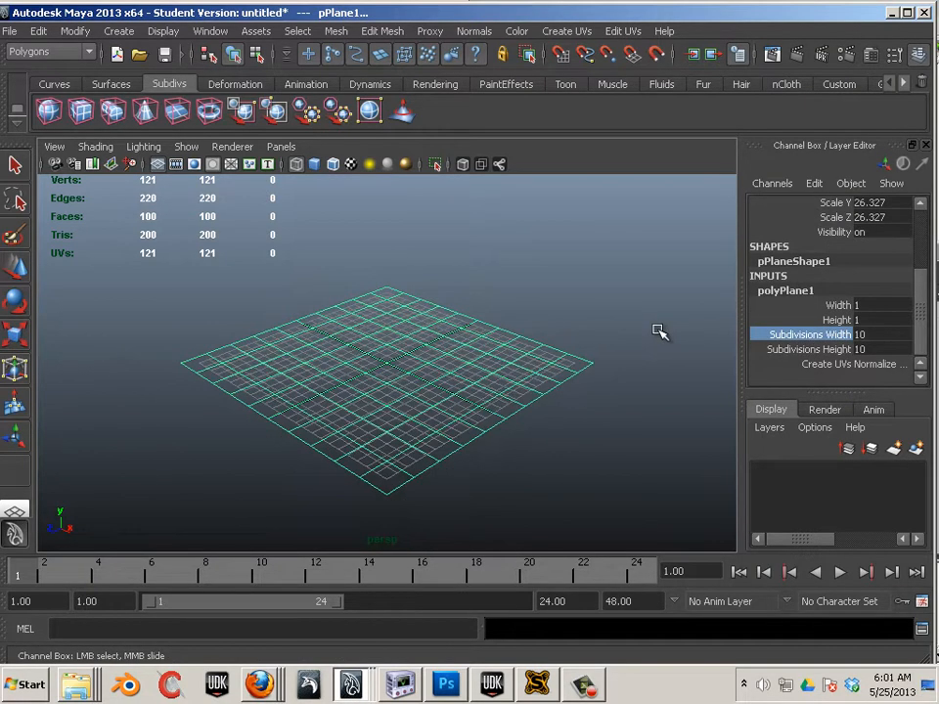
pyautogui.moveTo(658, 329); pyautogui.dragTo(528, 328, button='middle')
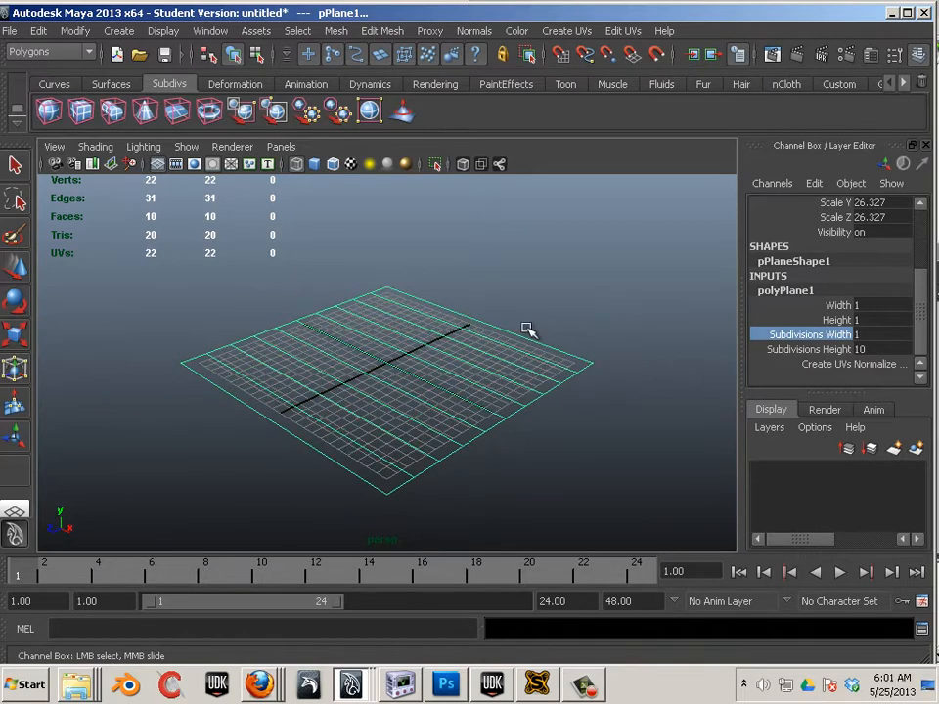
# Rotate the plane upright with Rotate X set to exactly 90, and deselect it.
pyautogui.press('e')
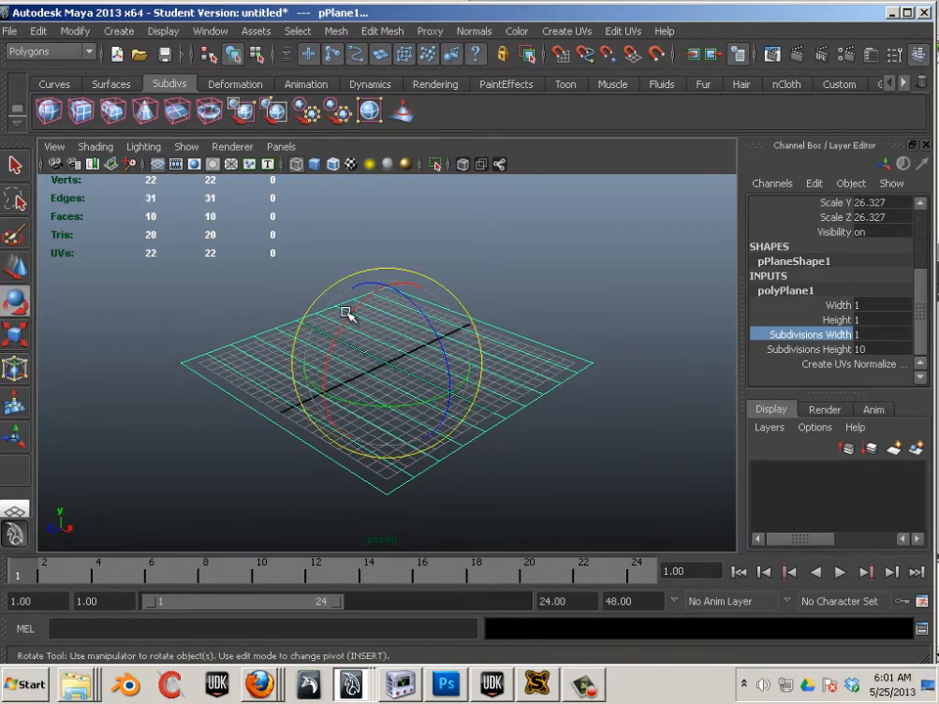
pyautogui.moveTo(347, 316); pyautogui.dragTo(317, 421)
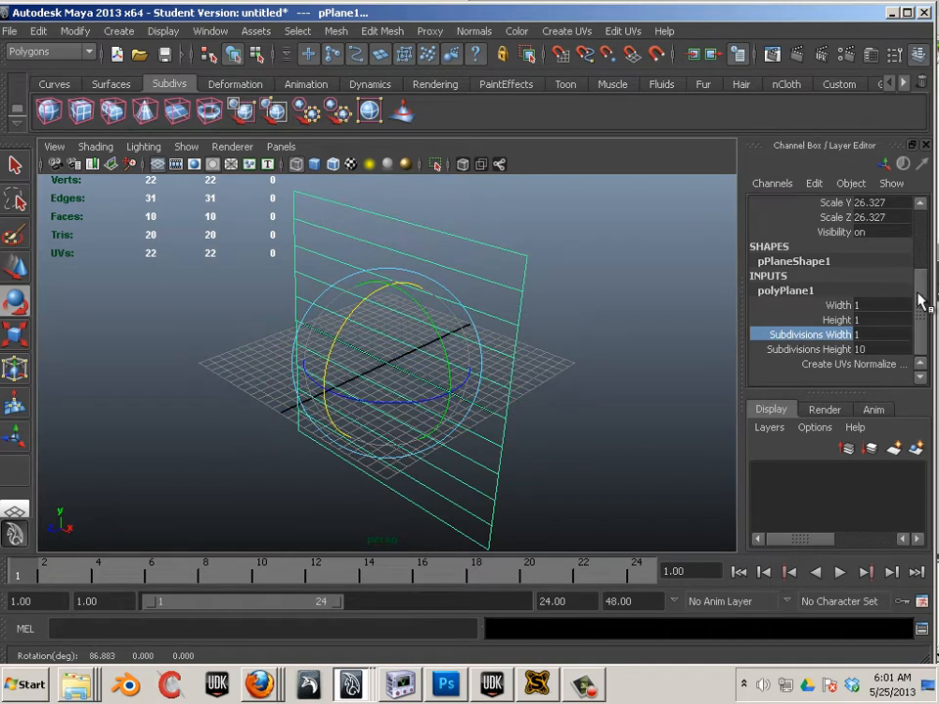
pyautogui.moveTo(918, 300); pyautogui.dragTo(916, 239)
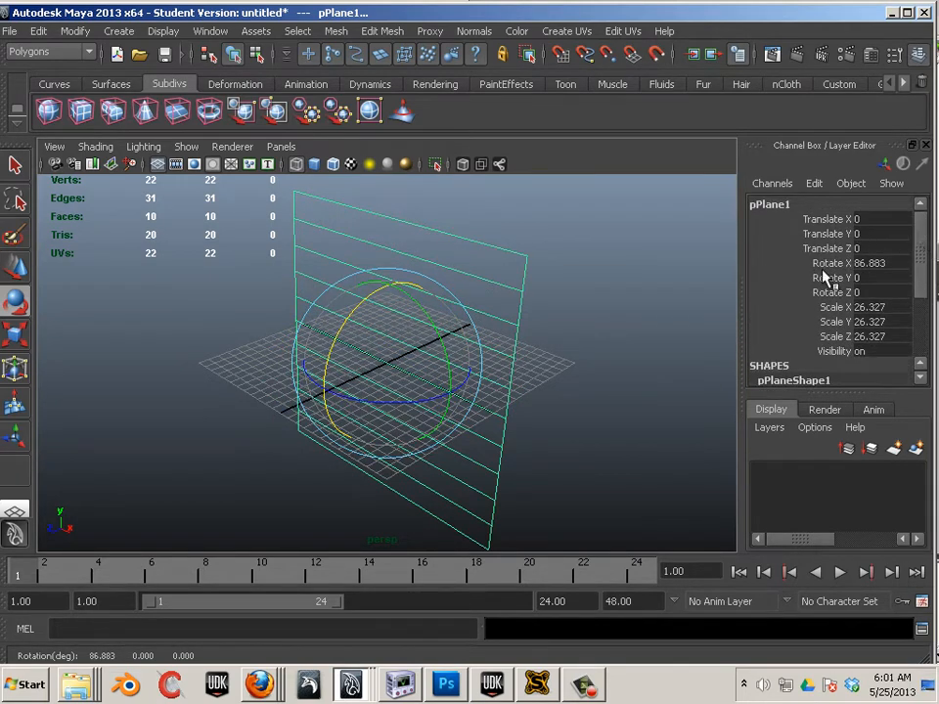
pyautogui.doubleClick(880, 262)
pyautogui.write('90')
pyautogui.press('Return')
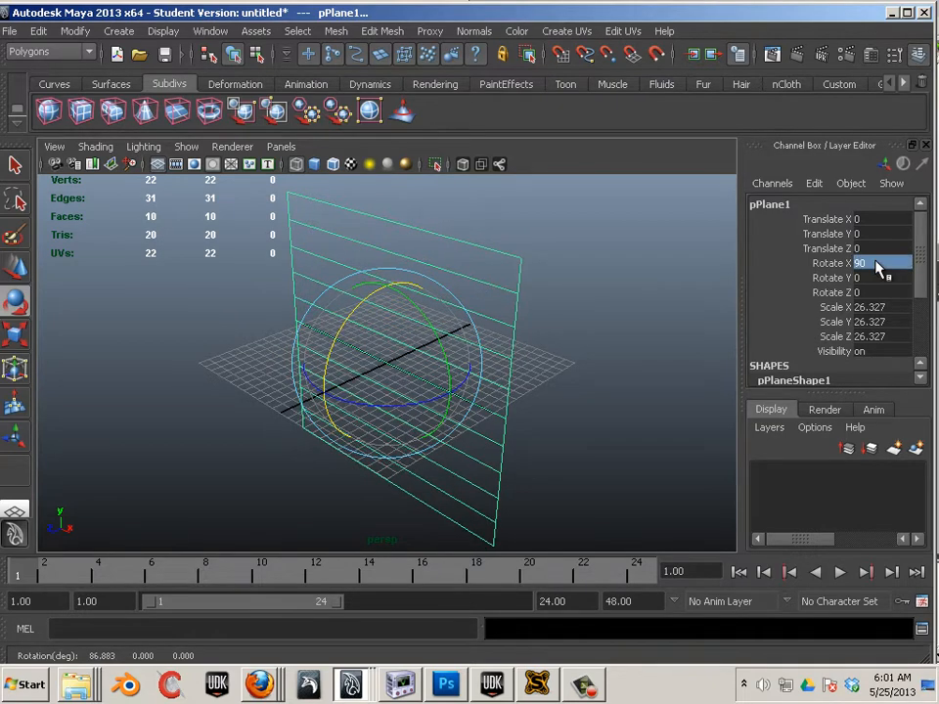
pyautogui.click(616, 449)
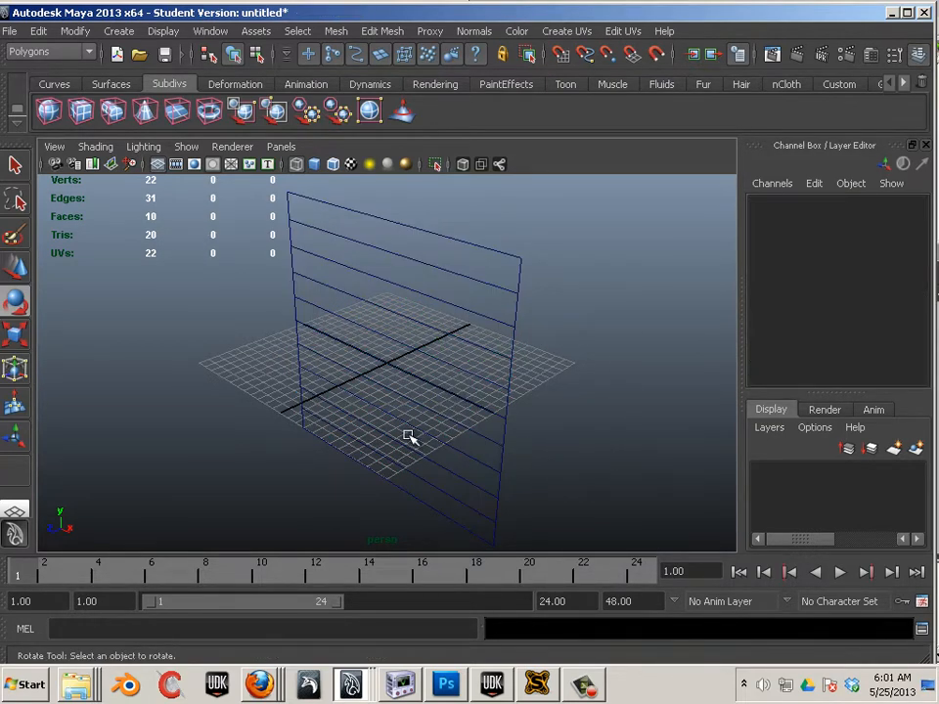
# Select the upright plane and open the Hypershade.
pyautogui.keyDown('alt'); pyautogui.moveTo(409, 437); pyautogui.dragTo(479, 366); pyautogui.keyUp('alt')
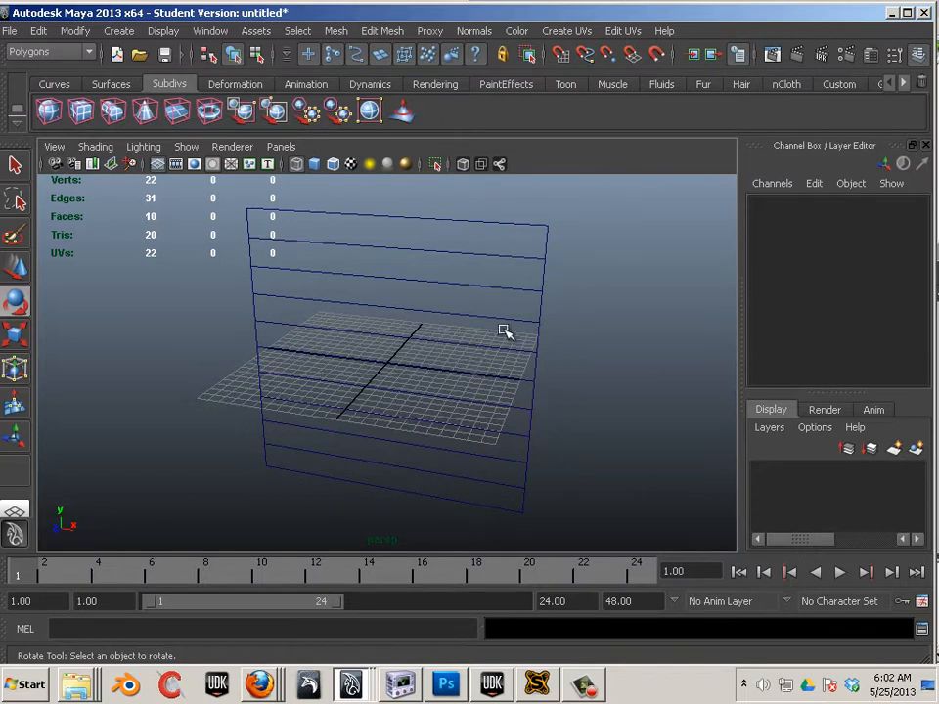
pyautogui.click(510, 337)
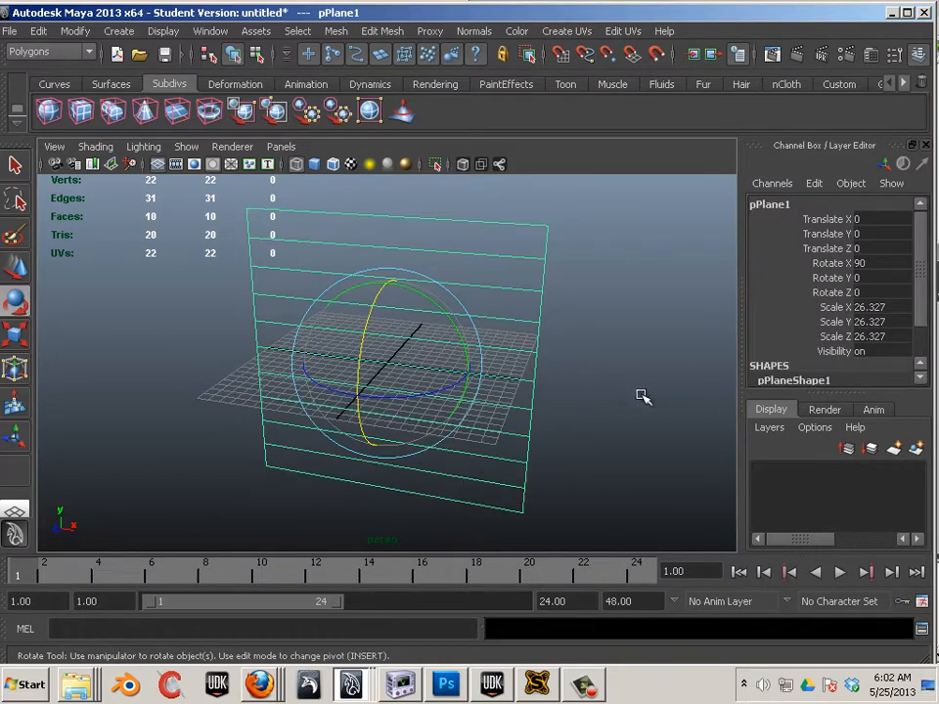
pyautogui.click(209, 31)
pyautogui.moveTo(235, 93)
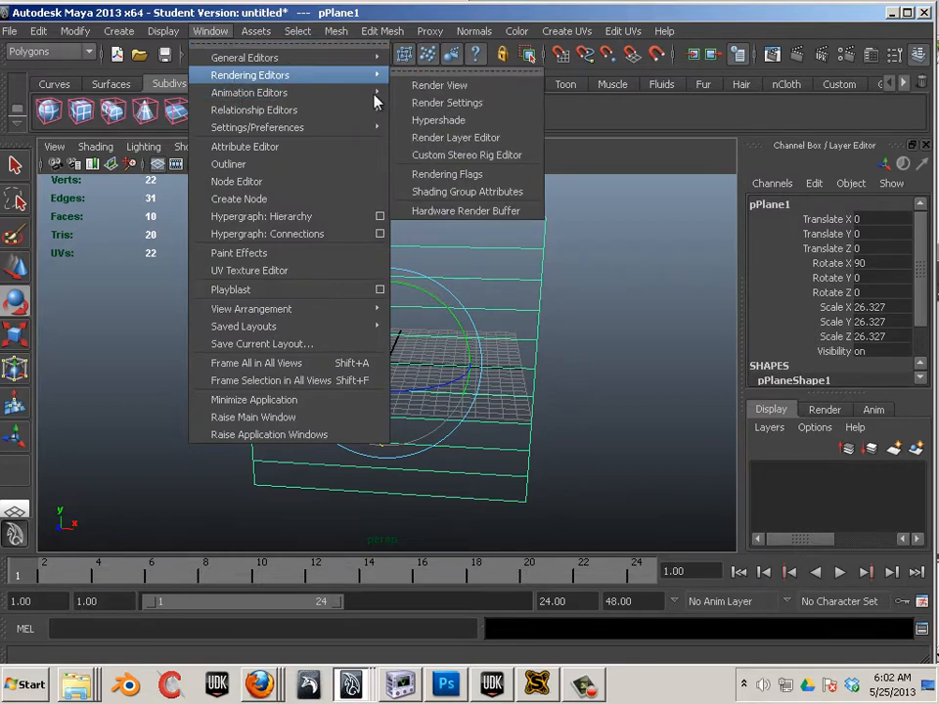
pyautogui.click(460, 119)
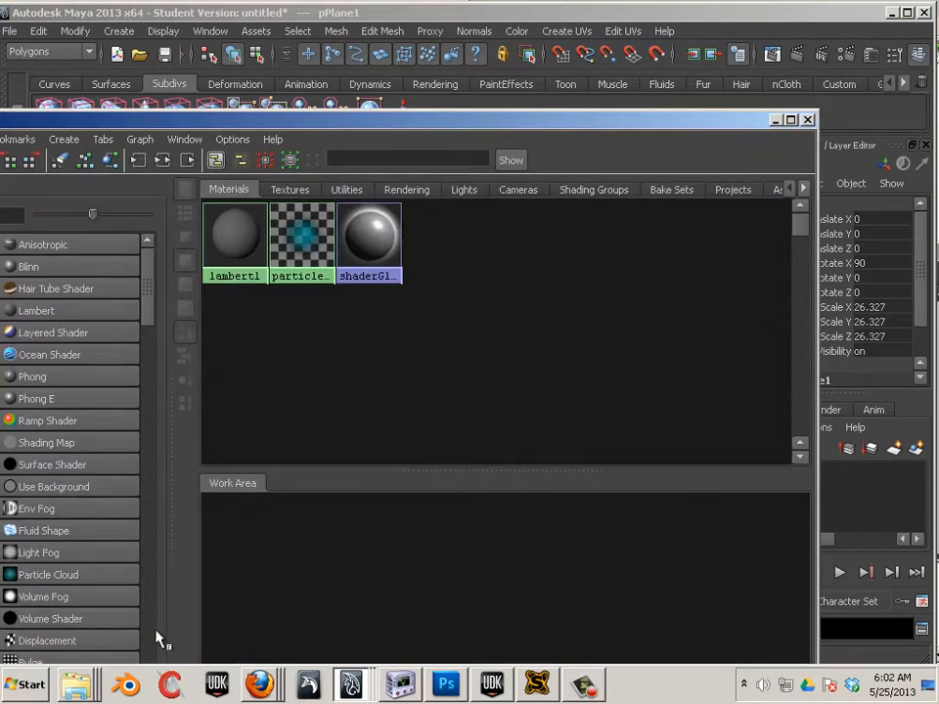
# Bring the Weeds2_cm image from its folder into the Hypershade and create a new Lambert material.
pyautogui.click(68, 686)
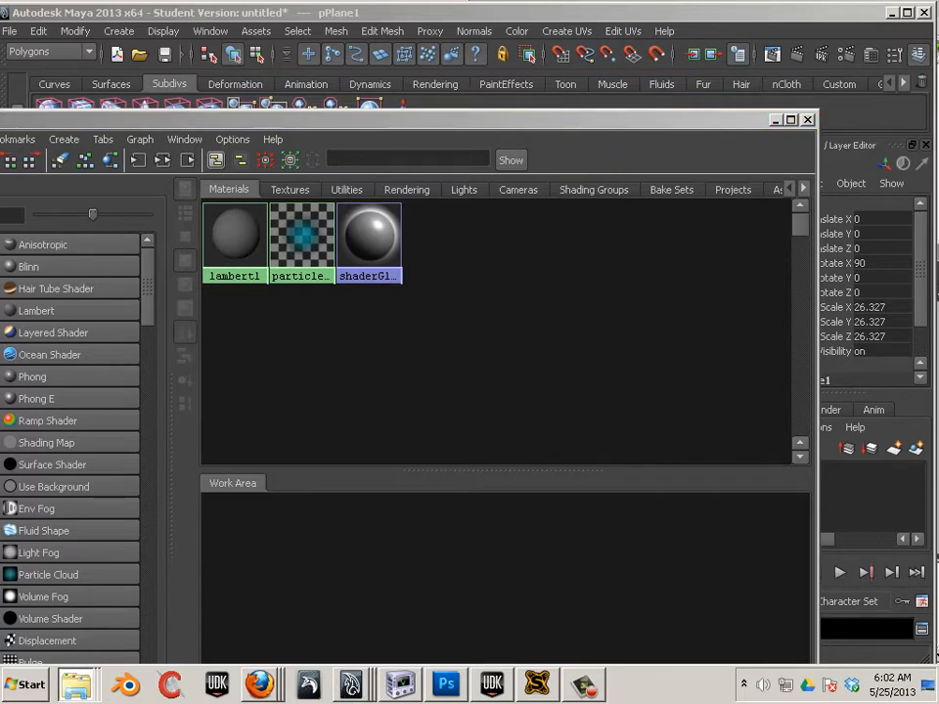
pyautogui.moveTo(936, 430); pyautogui.dragTo(485, 415)
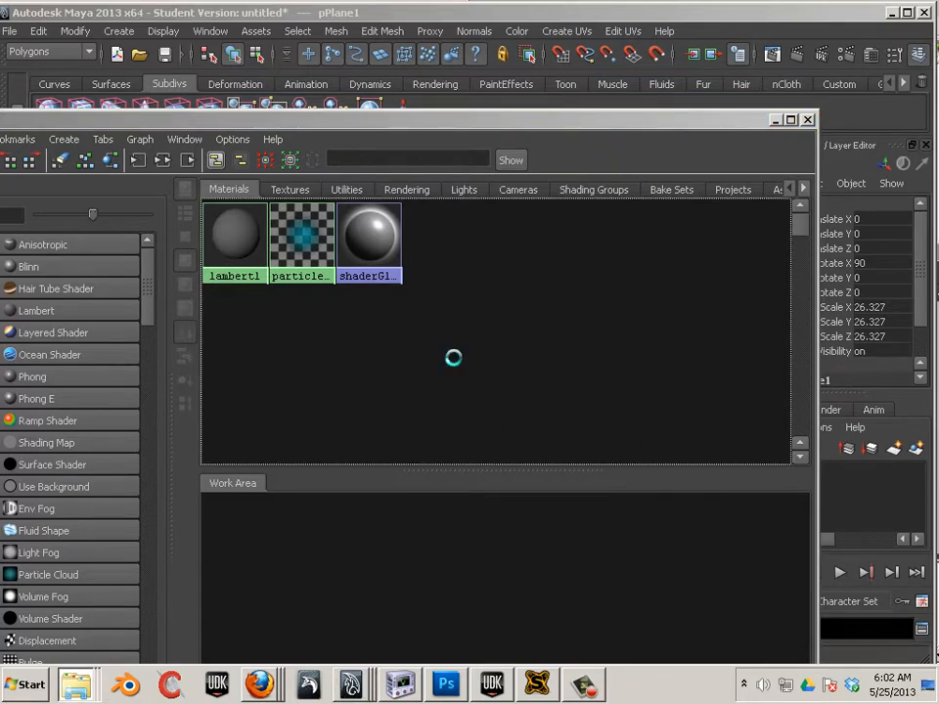
pyautogui.click(33, 311)
# Open the attributes of the imported Weeds2_cm texture and check its sample image.
pyautogui.click(306, 193)
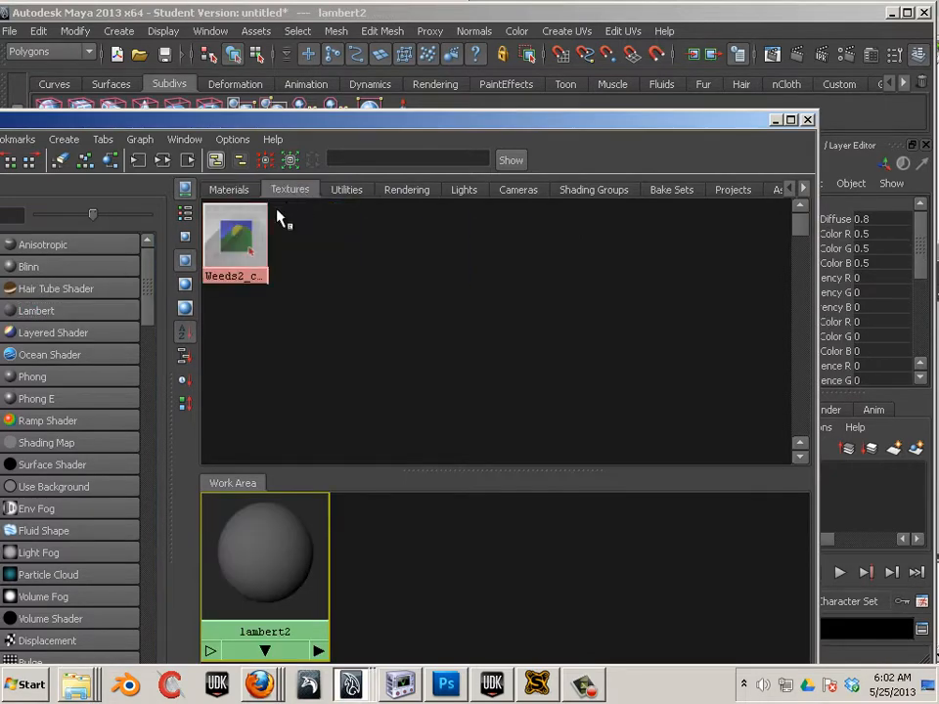
pyautogui.doubleClick(246, 246)
pyautogui.moveTo(500, 124); pyautogui.dragTo(191, 116)
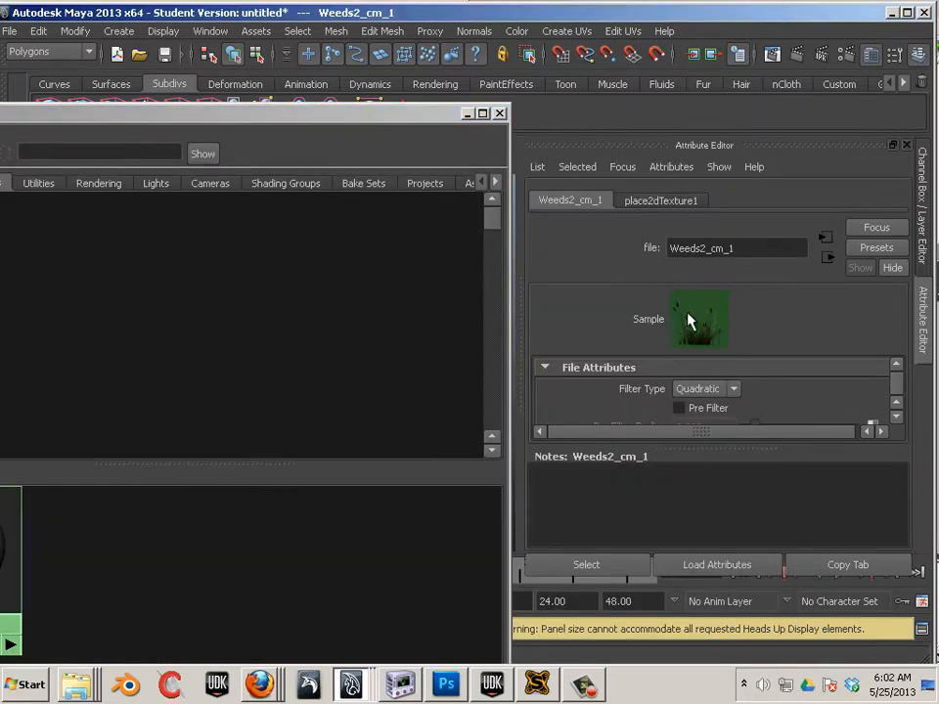
pyautogui.moveTo(258, 111); pyautogui.dragTo(829, 87)
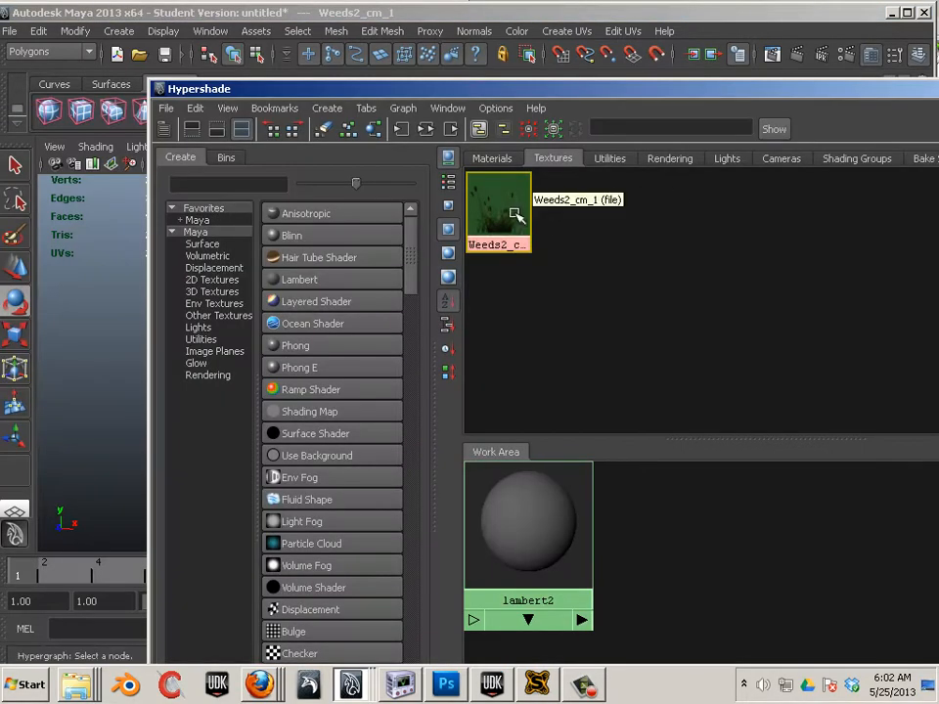
# Connect the Weeds2_cm texture to lambert2 with the Default connection and place its node beside the material.
pyautogui.moveTo(515, 213); pyautogui.dragTo(540, 522, button='middle')
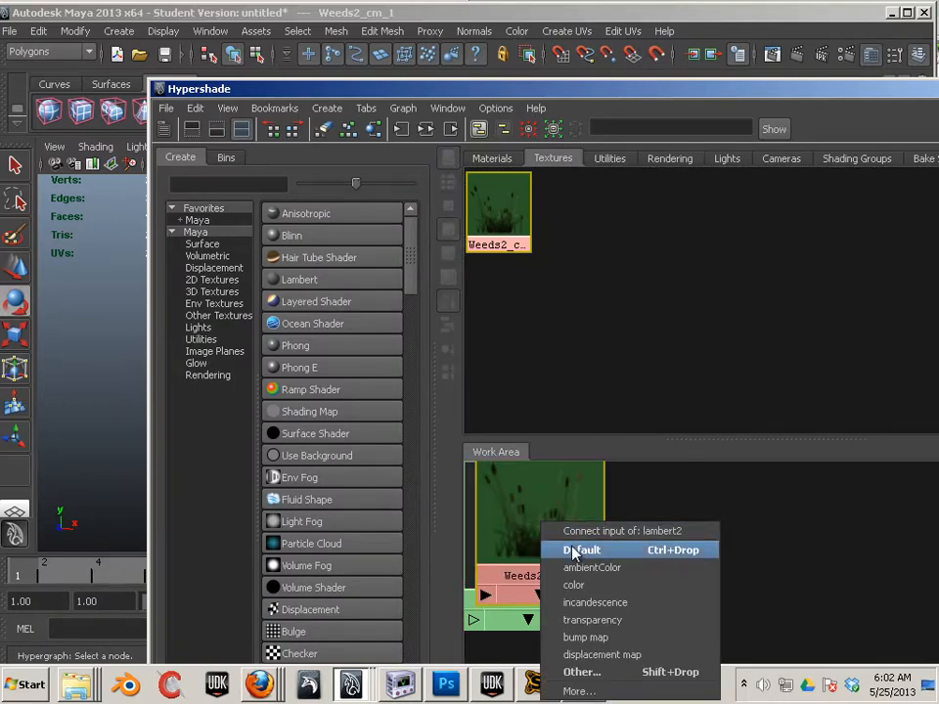
pyautogui.click(574, 550)
pyautogui.moveTo(517, 498); pyautogui.dragTo(678, 559)
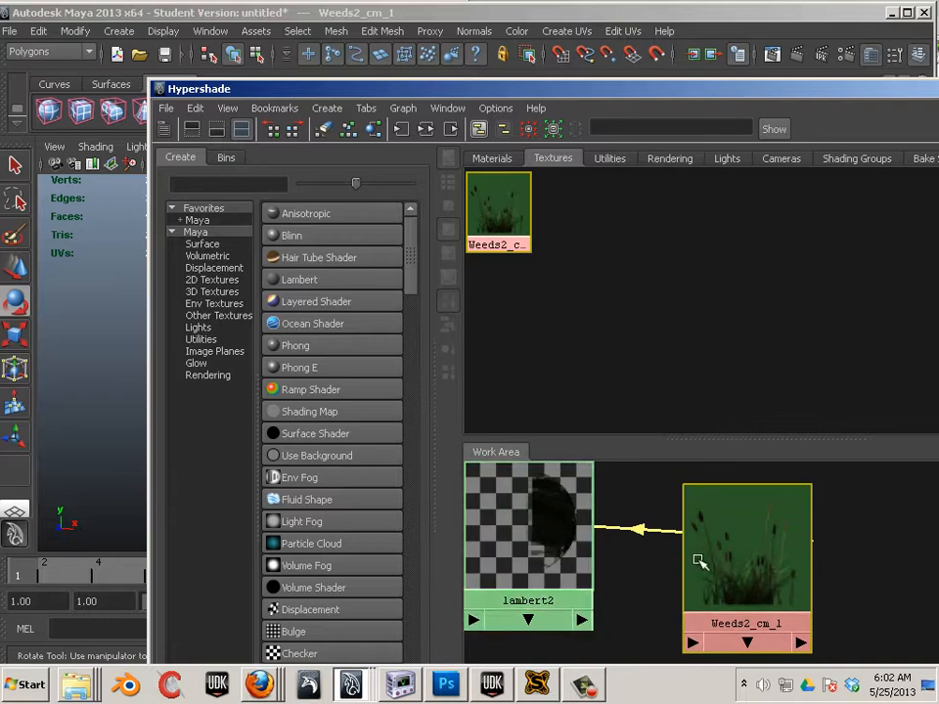
pyautogui.click(540, 548)
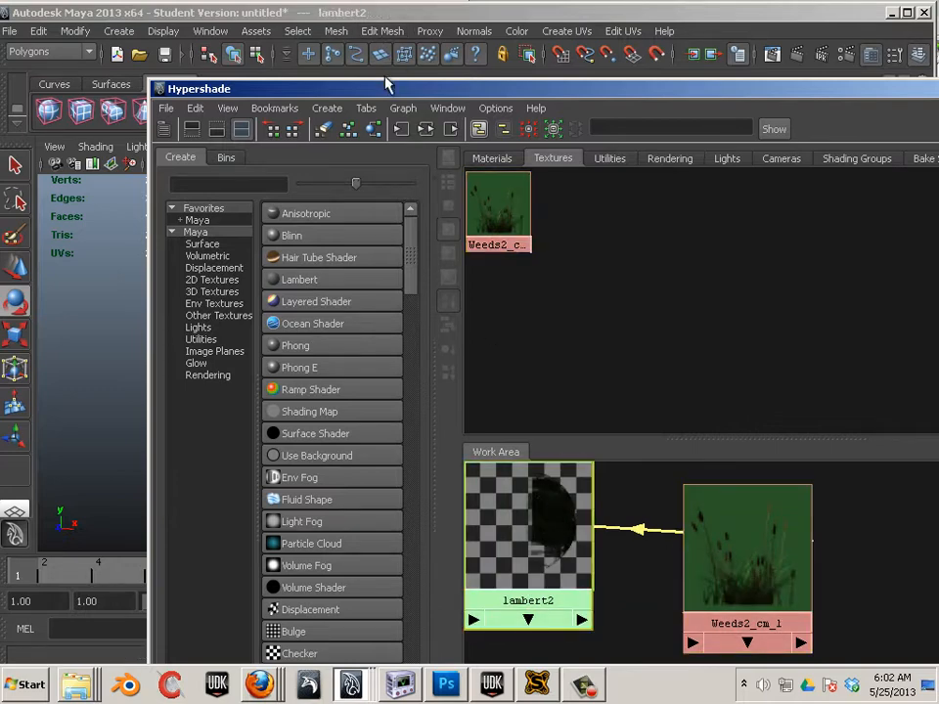
# Assign lambert2 to the upright plane and show textures in the perspective view.
pyautogui.moveTo(385, 95); pyautogui.dragTo(652, 23)
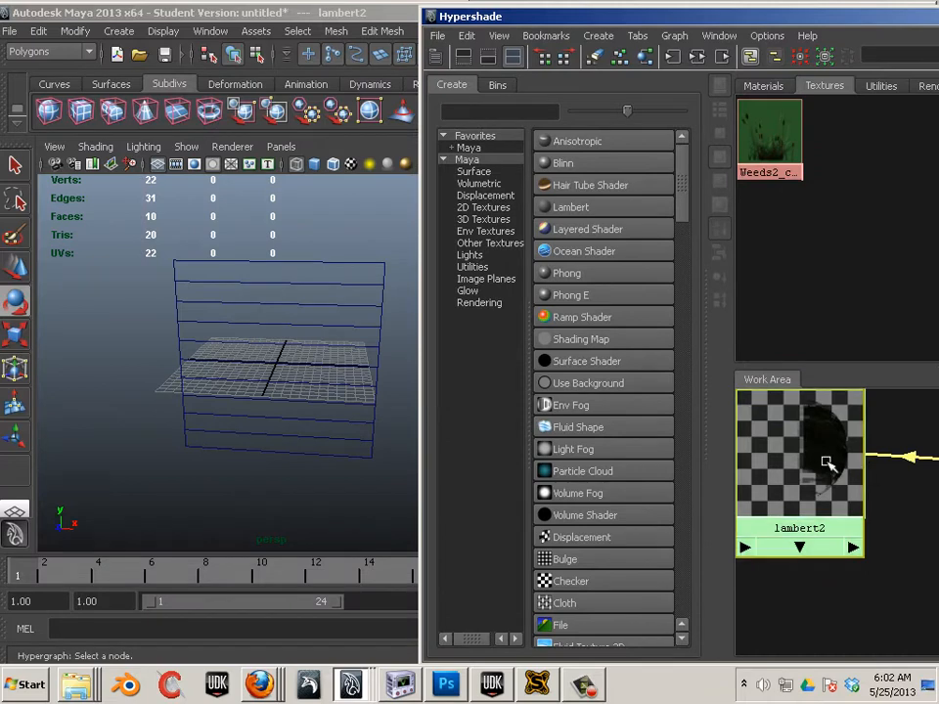
pyautogui.moveTo(826, 463); pyautogui.dragTo(368, 350, button='middle')
pyautogui.press('6')
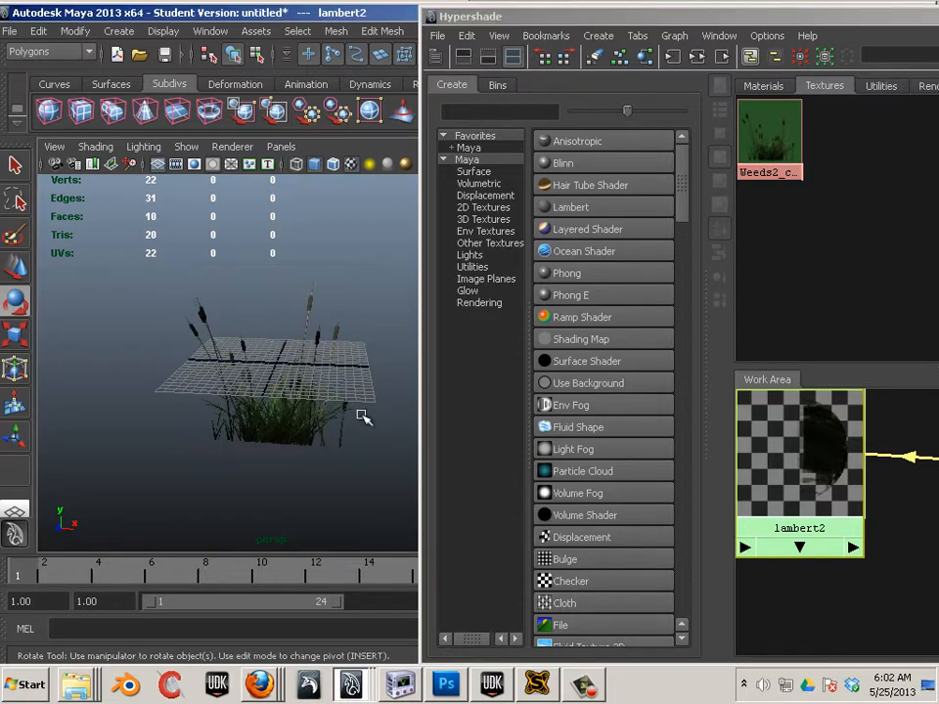
pyautogui.keyDown('alt'); pyautogui.moveTo(309, 451); pyautogui.dragTo(325, 431); pyautogui.keyUp('alt')
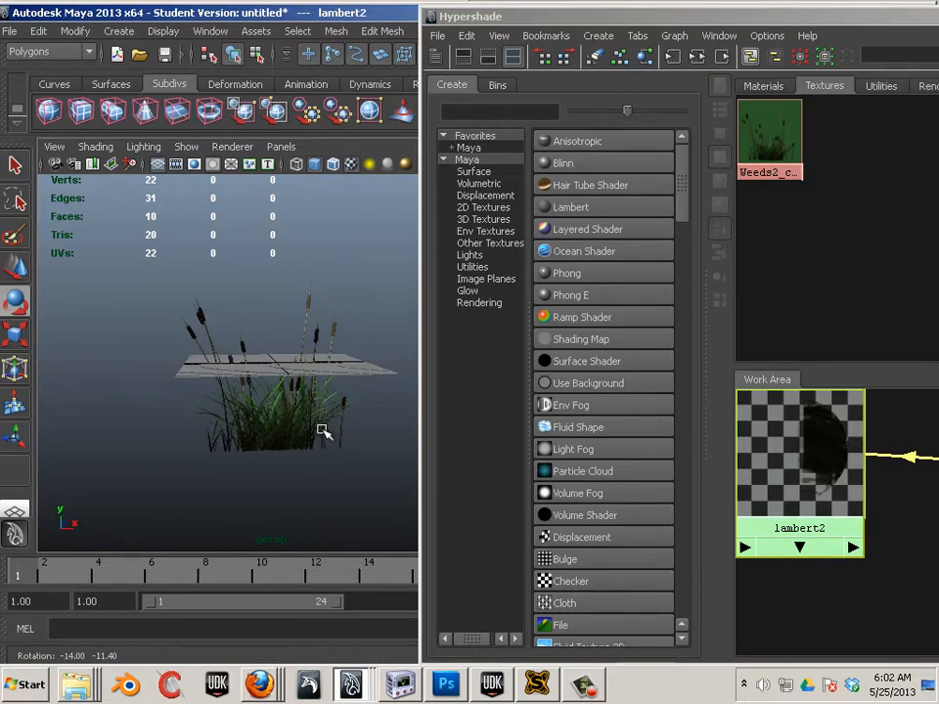
# Move the weeds plane up about 11 units so its lower edge sits near the grid.
pyautogui.click(277, 404)
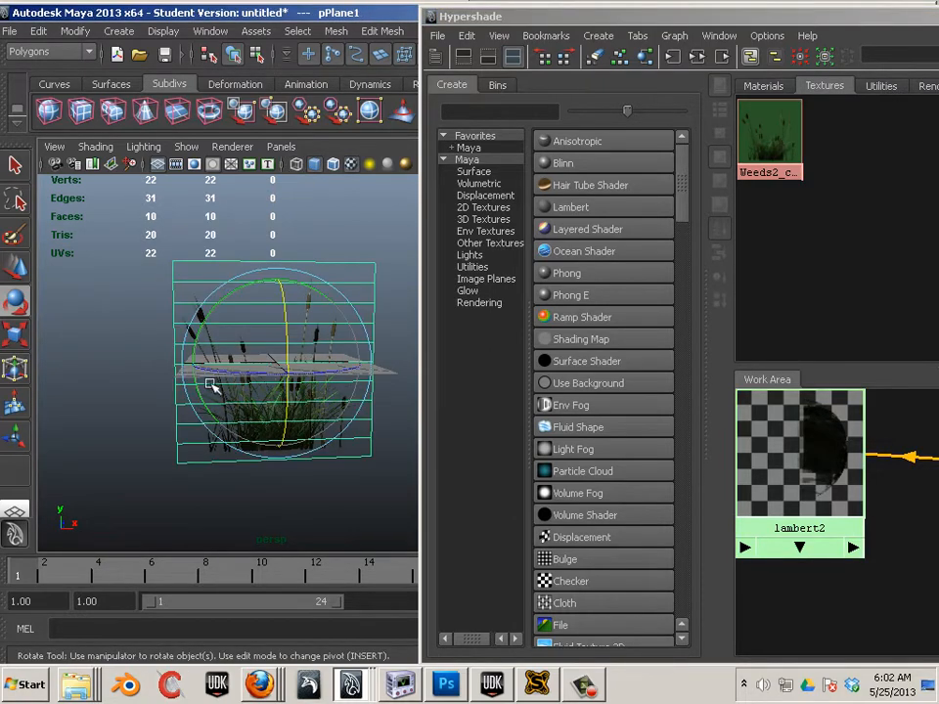
pyautogui.click(15, 266)
pyautogui.moveTo(280, 311); pyautogui.dragTo(275, 226)
pyautogui.keyDown('alt'); pyautogui.moveTo(200, 421); pyautogui.dragTo(209, 481); pyautogui.keyUp('alt')
pyautogui.keyDown('alt'); pyautogui.moveTo(208, 479); pyautogui.dragTo(288, 455, button='right'); pyautogui.keyUp('alt')
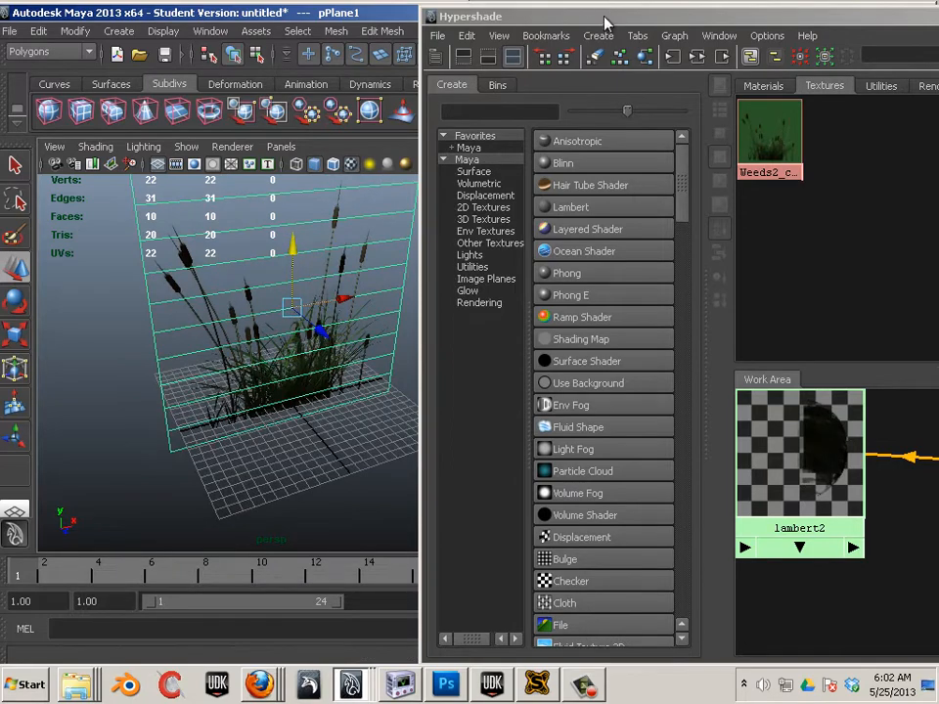
# Move the Hypershade out of the way and set the weeds plane's Subdivisions Height to 1.
pyautogui.moveTo(606, 19); pyautogui.dragTo(937, 146)
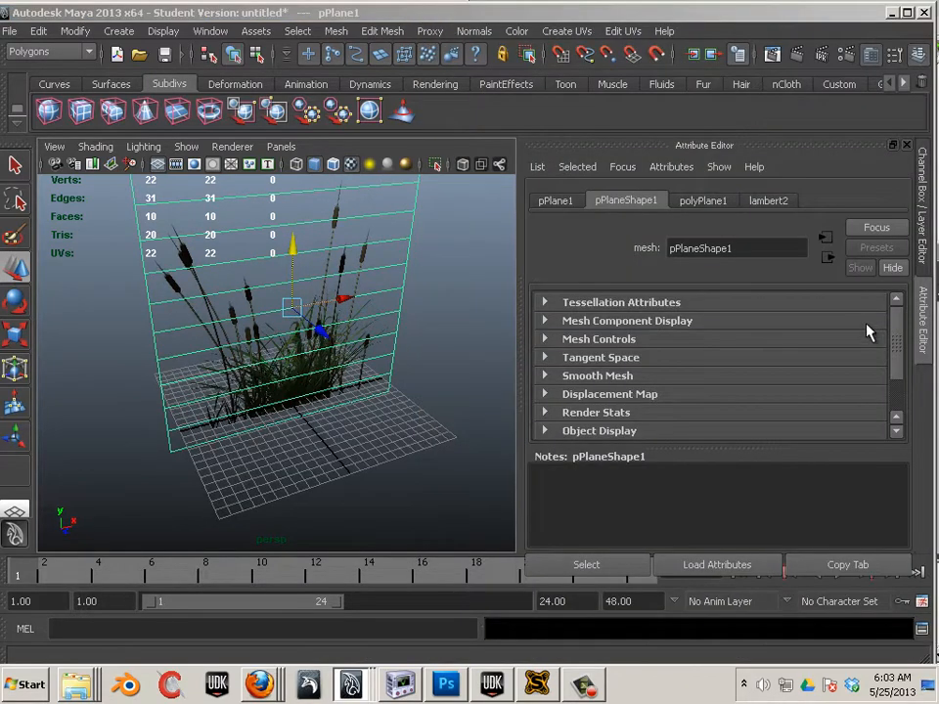
pyautogui.click(919, 54)
pyautogui.scroll(-1, 807, 372)
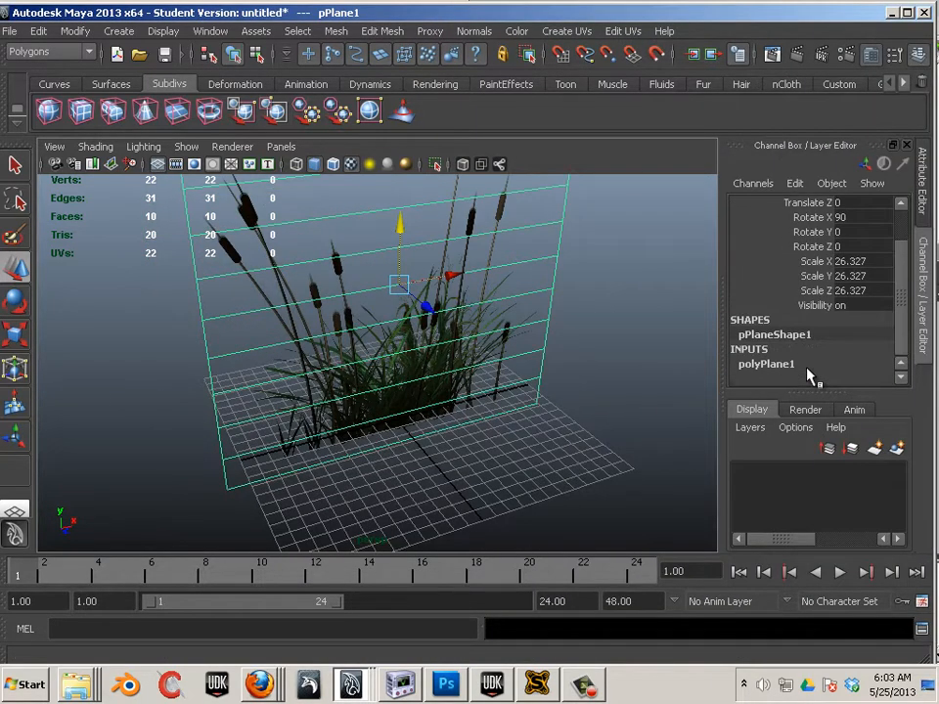
pyautogui.click(782, 366)
pyautogui.scroll(-3, 796, 336)
pyautogui.click(787, 349)
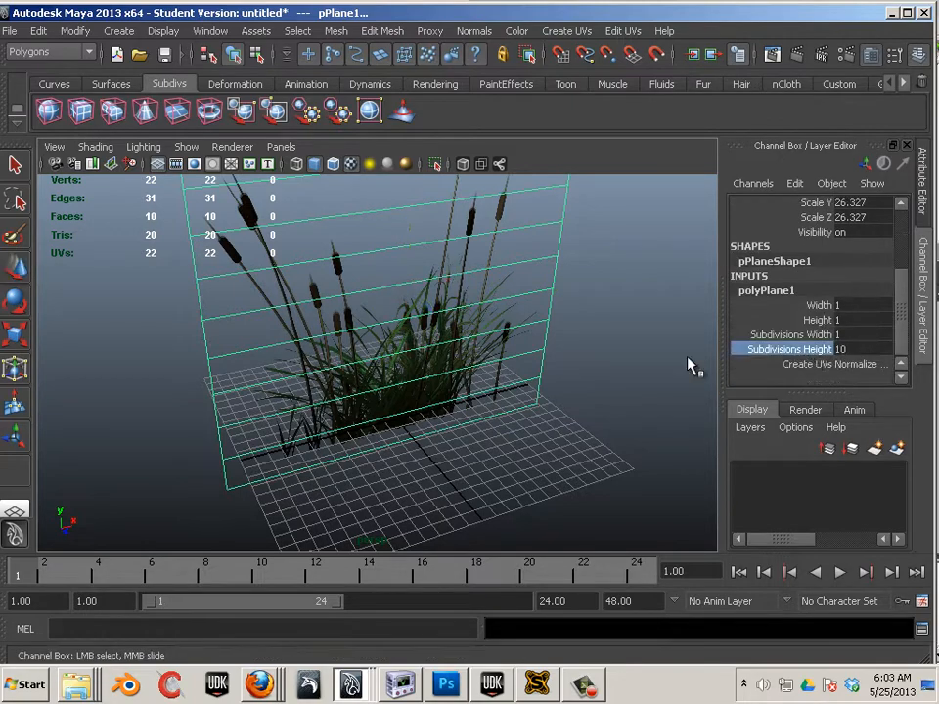
pyautogui.moveTo(570, 361); pyautogui.dragTo(482, 345, button='middle')
pyautogui.keyDown('alt'); pyautogui.moveTo(482, 344); pyautogui.dragTo(484, 381); pyautogui.keyUp('alt')
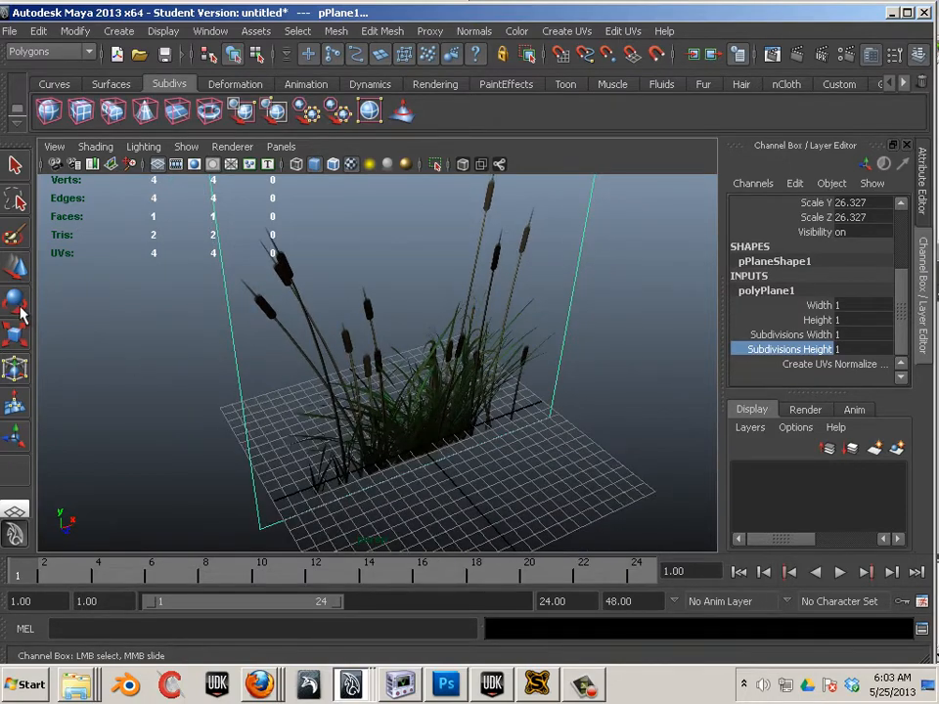
# Duplicate the weeds plane and rotate the copy freehand, to about -31 on Y.
pyautogui.press('e')
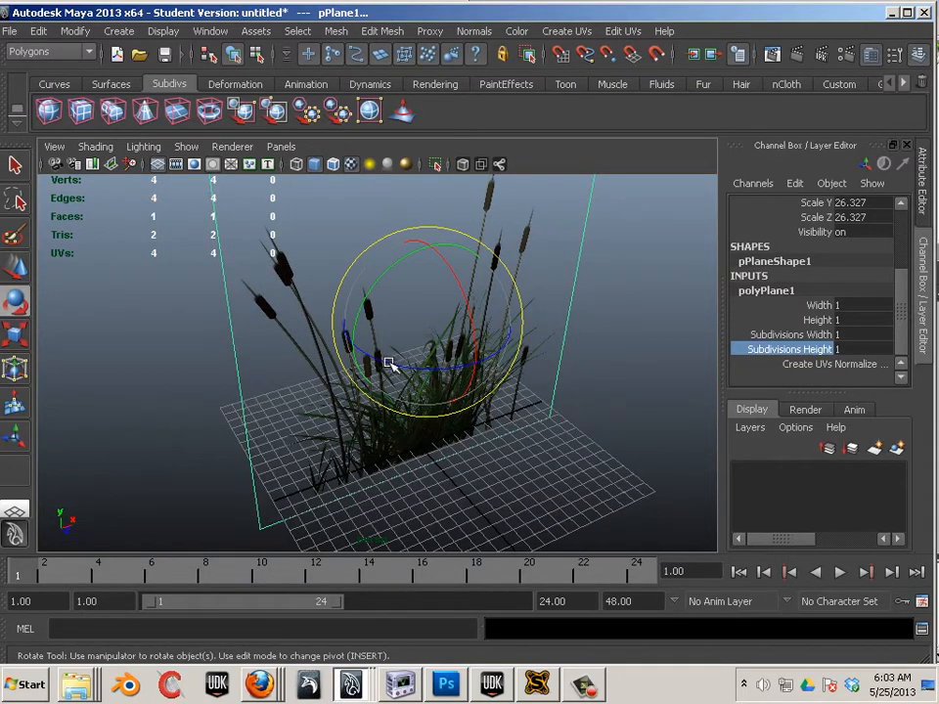
pyautogui.hotkey('ctrl', 'd')
pyautogui.moveTo(441, 363); pyautogui.dragTo(401, 358)
# Set the duplicated plane's rotation to X 90, Y 0 and Z 0.
pyautogui.doubleClick(848, 248)
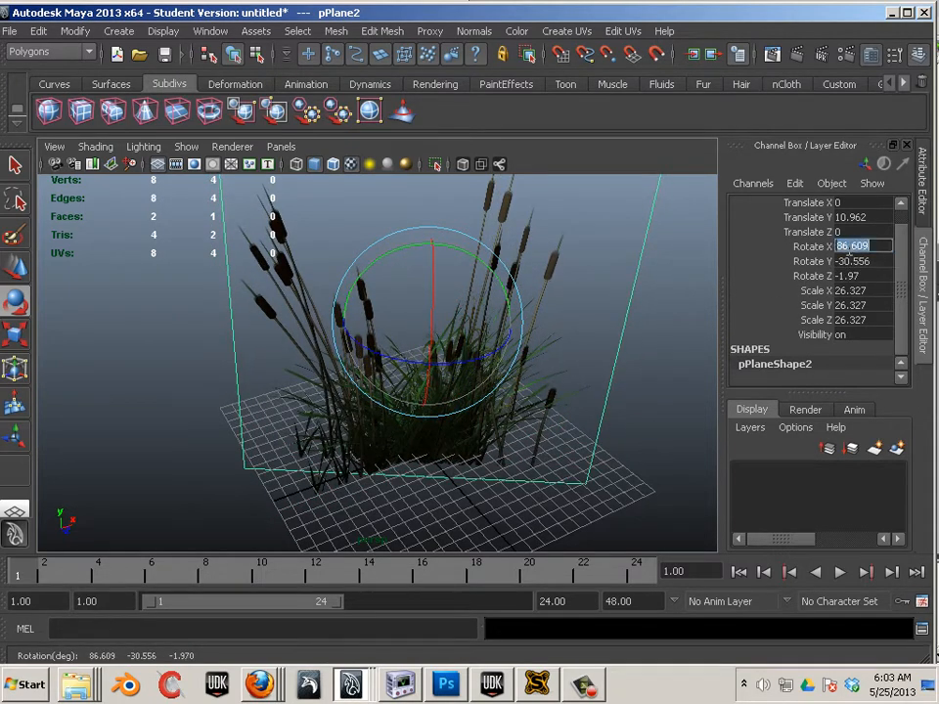
pyautogui.write('90')
pyautogui.press('Return')
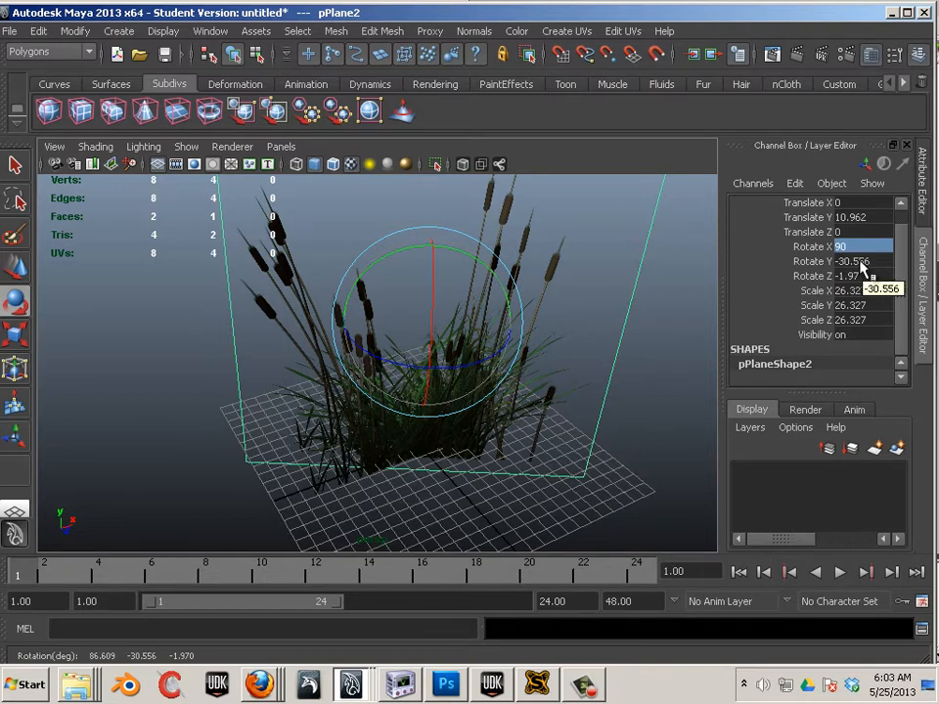
pyautogui.moveTo(859, 262); pyautogui.dragTo(860, 278)
pyautogui.doubleClick(860, 277)
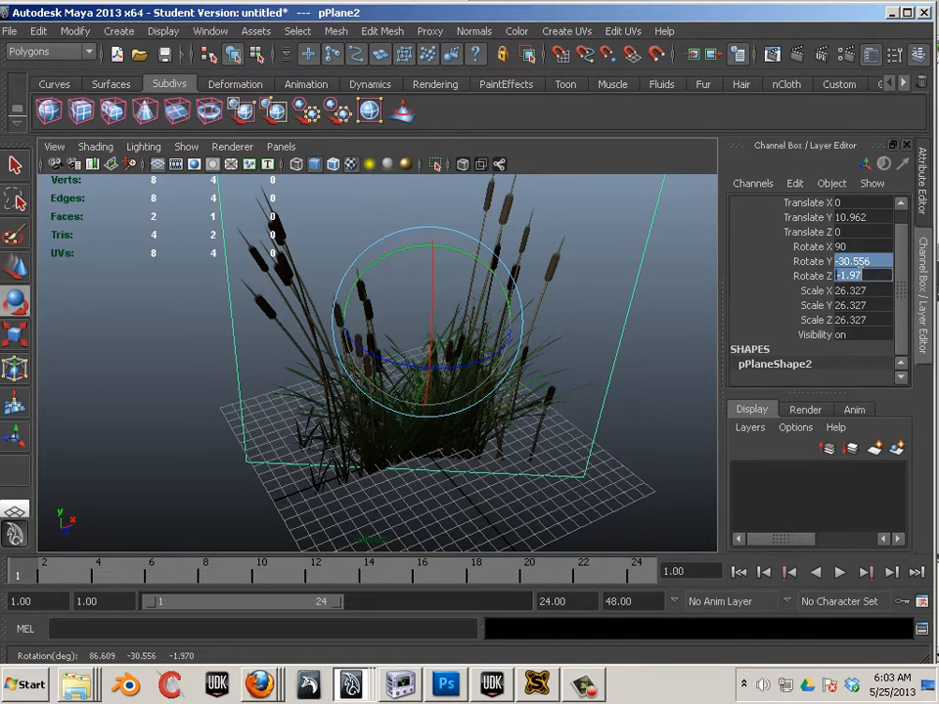
pyautogui.press('Return')
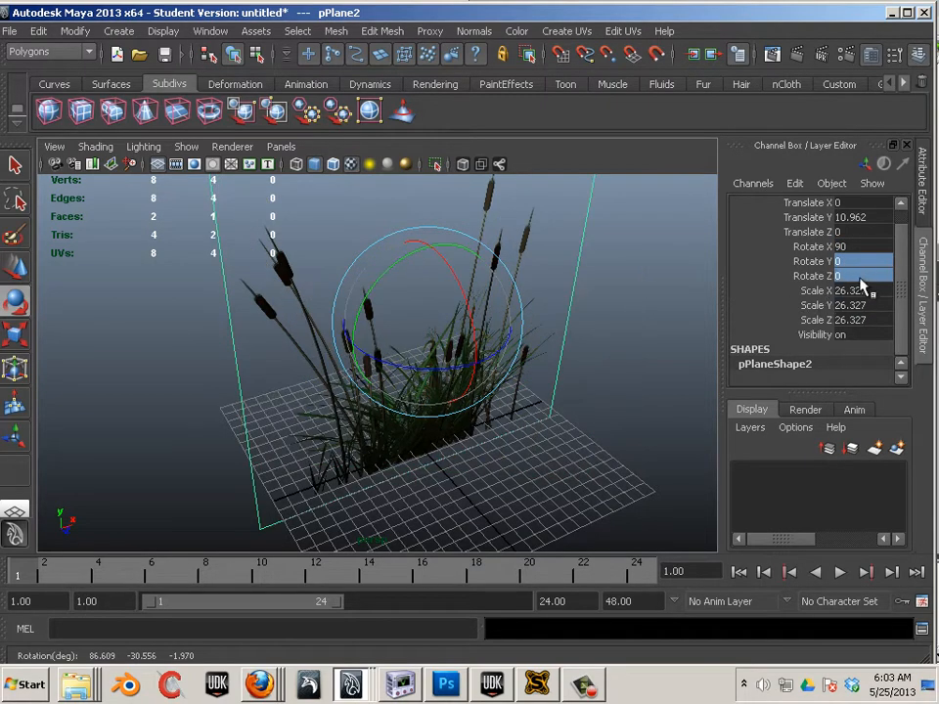
# Rotate the duplicated weeds plane on Y to about 115 so it crosses the first plane.
pyautogui.click(813, 262)
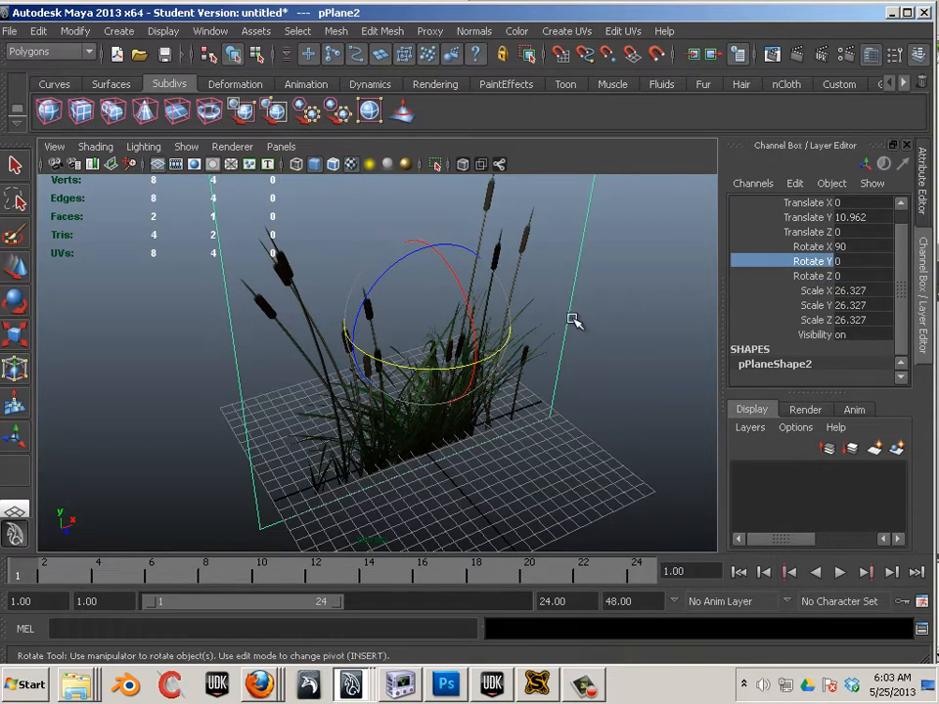
pyautogui.moveTo(576, 320); pyautogui.dragTo(713, 307, button='middle')
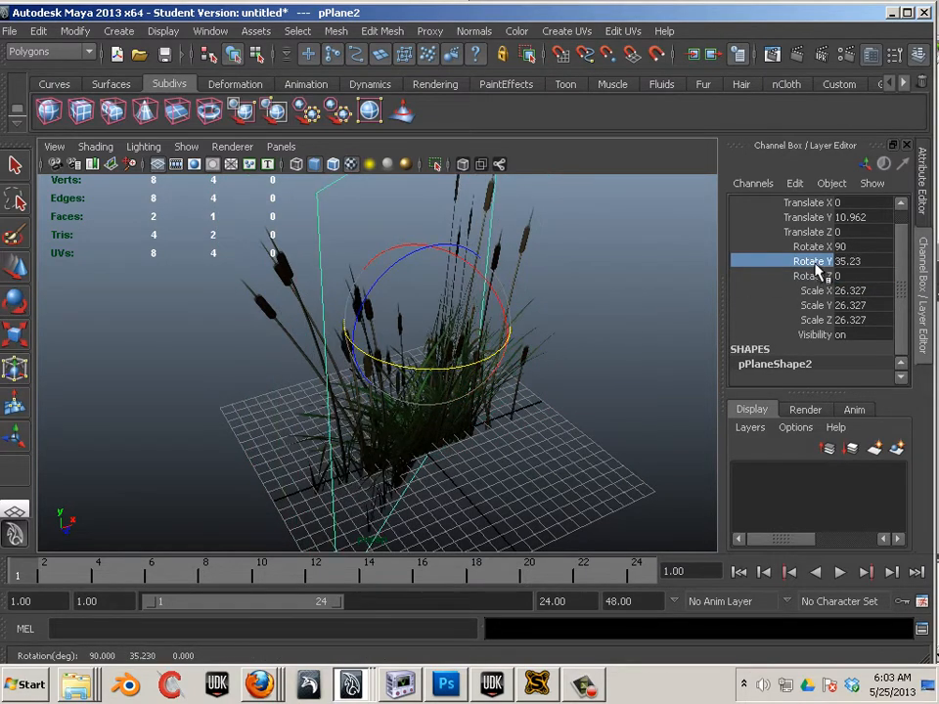
pyautogui.moveTo(497, 361); pyautogui.dragTo(617, 352, button='middle')
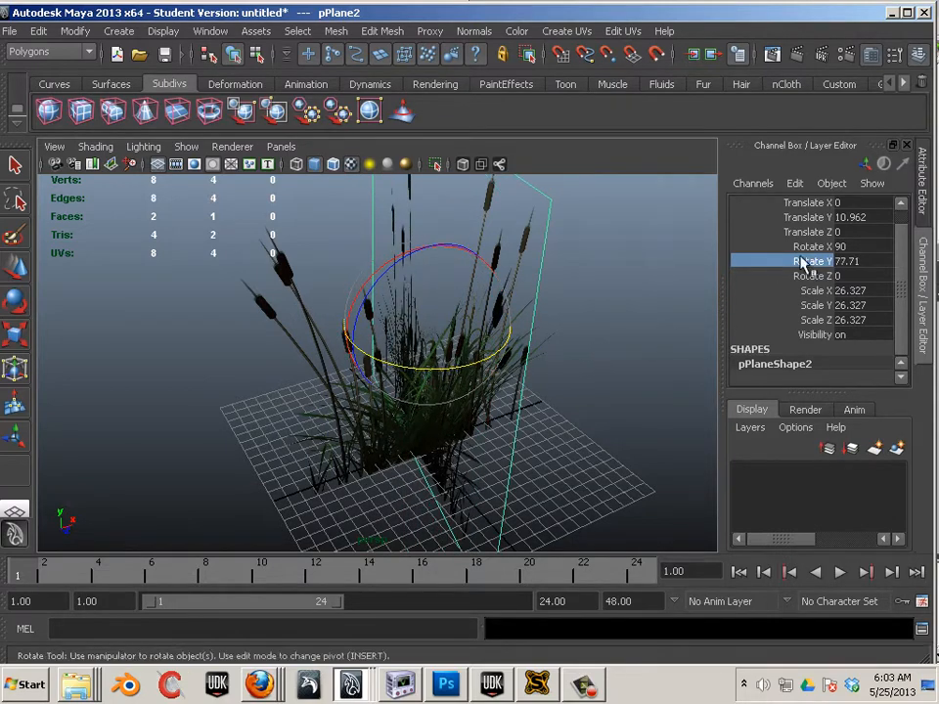
pyautogui.moveTo(567, 309); pyautogui.dragTo(670, 303, button='middle')
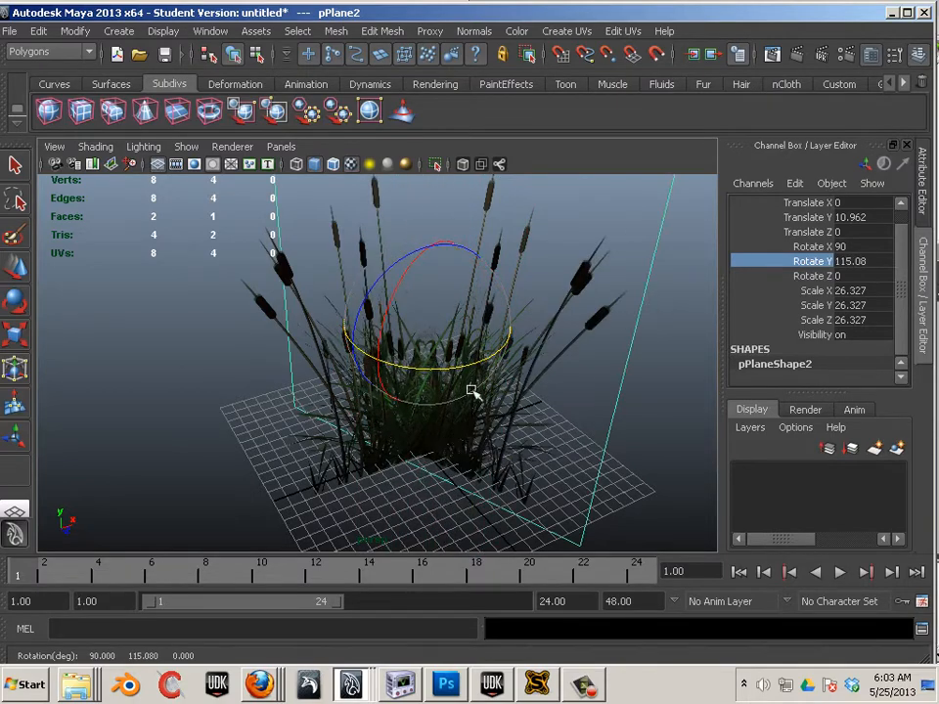
# Duplicate the second weeds plane and rotate the copy on Y to about -68.5 to form a third crossing plane.
pyautogui.keyDown('alt'); pyautogui.moveTo(329, 393); pyautogui.dragTo(610, 427); pyautogui.keyUp('alt')
pyautogui.hotkey('shift', 'd')
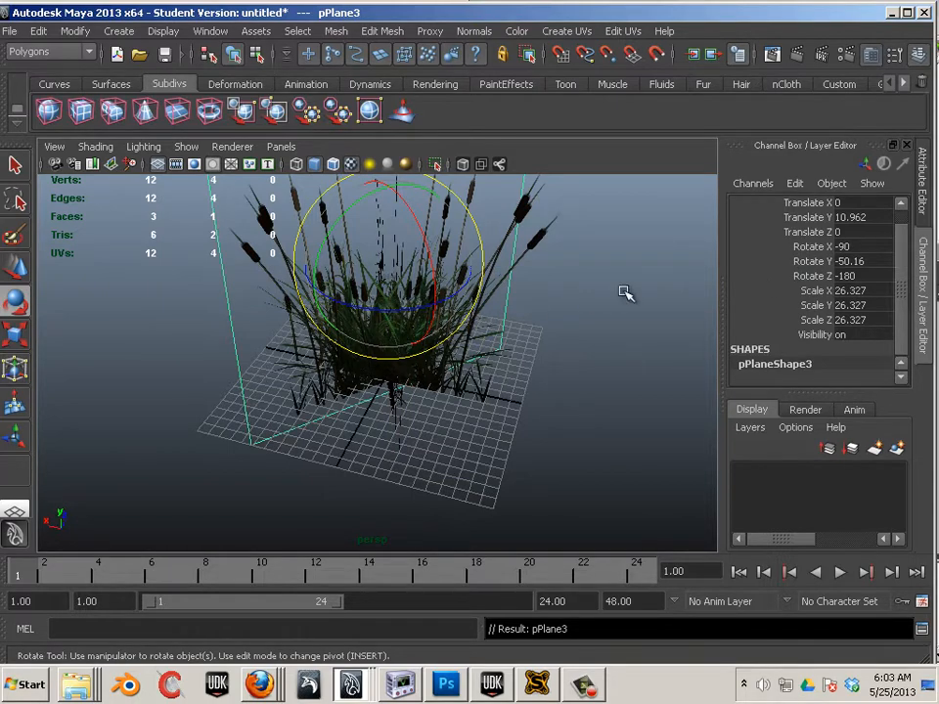
pyautogui.click(804, 259)
pyautogui.moveTo(541, 325); pyautogui.dragTo(437, 461, button='middle')
pyautogui.keyDown('alt'); pyautogui.moveTo(437, 462); pyautogui.dragTo(681, 459); pyautogui.keyUp('alt')
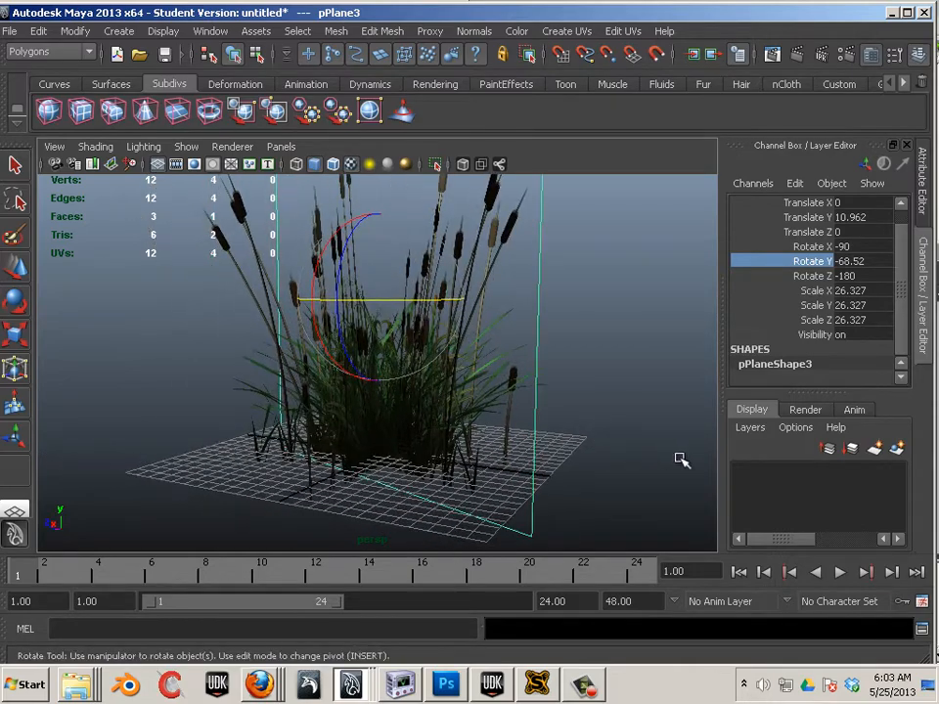
pyautogui.click(681, 459)
pyautogui.keyDown('alt'); pyautogui.moveTo(545, 436); pyautogui.dragTo(373, 443); pyautogui.keyUp('alt')
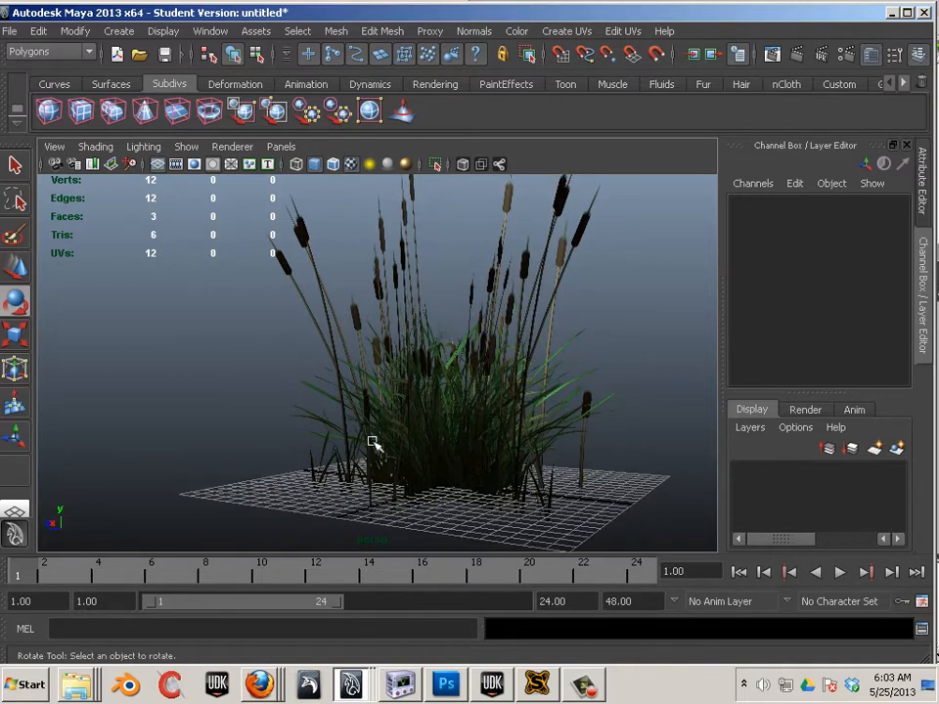
# Select all three crossed weeds planes and combine them into one mesh.
pyautogui.click(16, 269)
pyautogui.moveTo(185, 325); pyautogui.dragTo(430, 411)
pyautogui.click(335, 32)
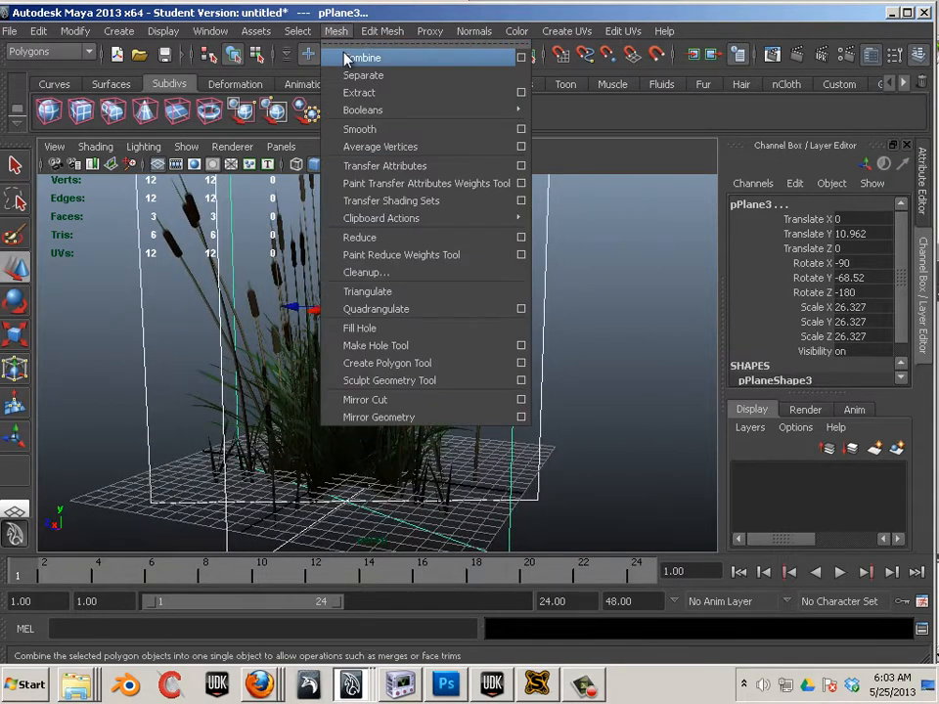
pyautogui.click(345, 59)
# Move the combined weeds mesh up about 1 unit on Y.
pyautogui.click(581, 296)
pyautogui.click(365, 386)
pyautogui.click(347, 407)
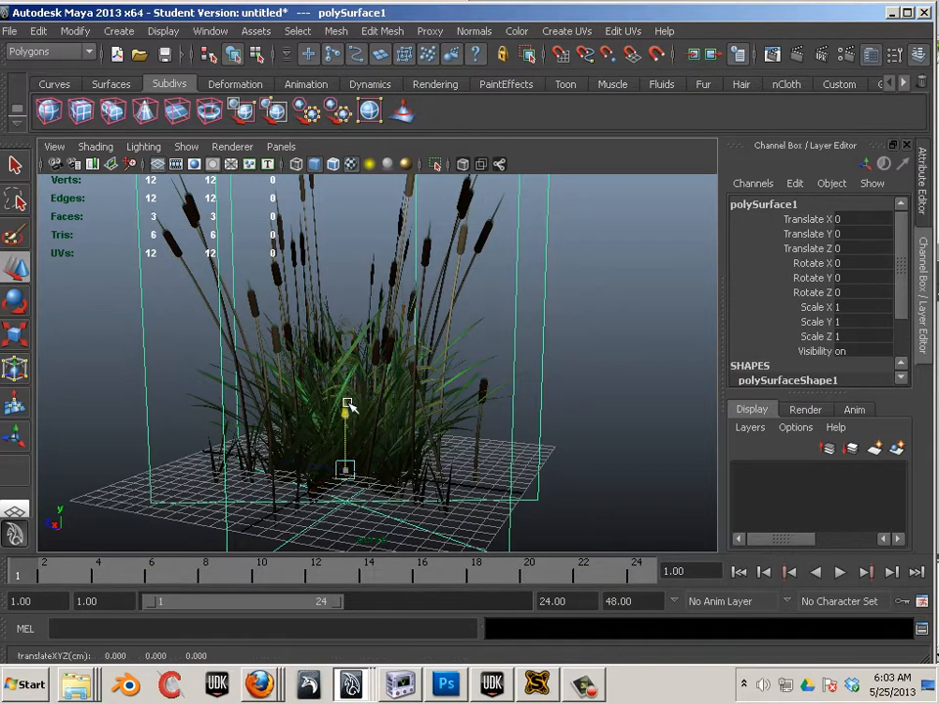
pyautogui.moveTo(347, 407); pyautogui.dragTo(344, 366)
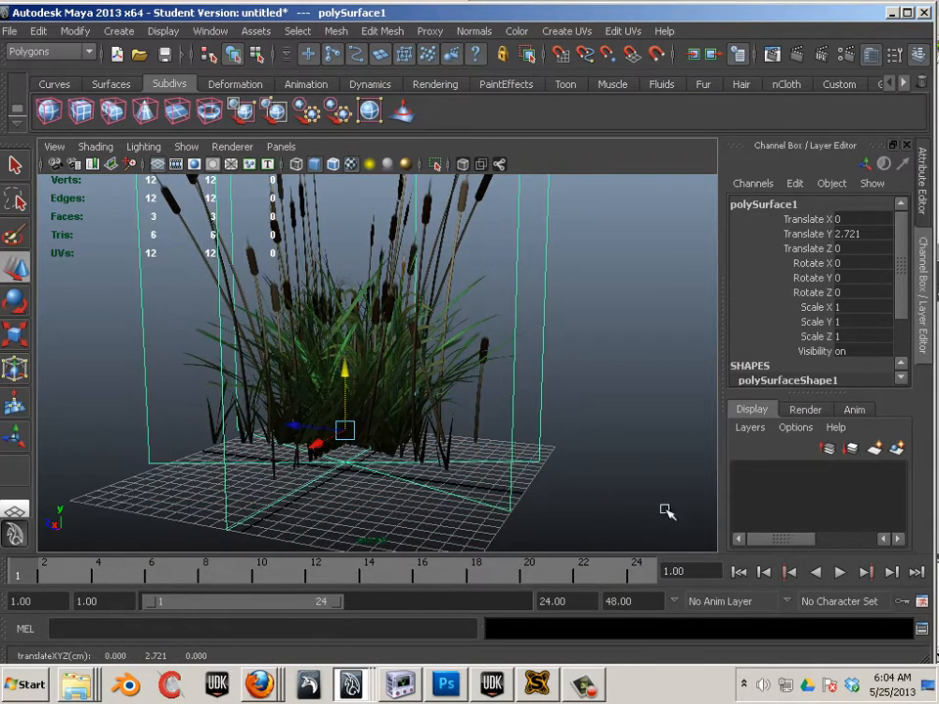
pyautogui.keyDown('alt'); pyautogui.moveTo(666, 511); pyautogui.dragTo(359, 395); pyautogui.keyUp('alt')
pyautogui.keyDown('alt'); pyautogui.moveTo(498, 508); pyautogui.dragTo(466, 517); pyautogui.keyUp('alt')
pyautogui.keyDown('alt'); pyautogui.moveTo(466, 517); pyautogui.dragTo(378, 453, button='right'); pyautogui.keyUp('alt')
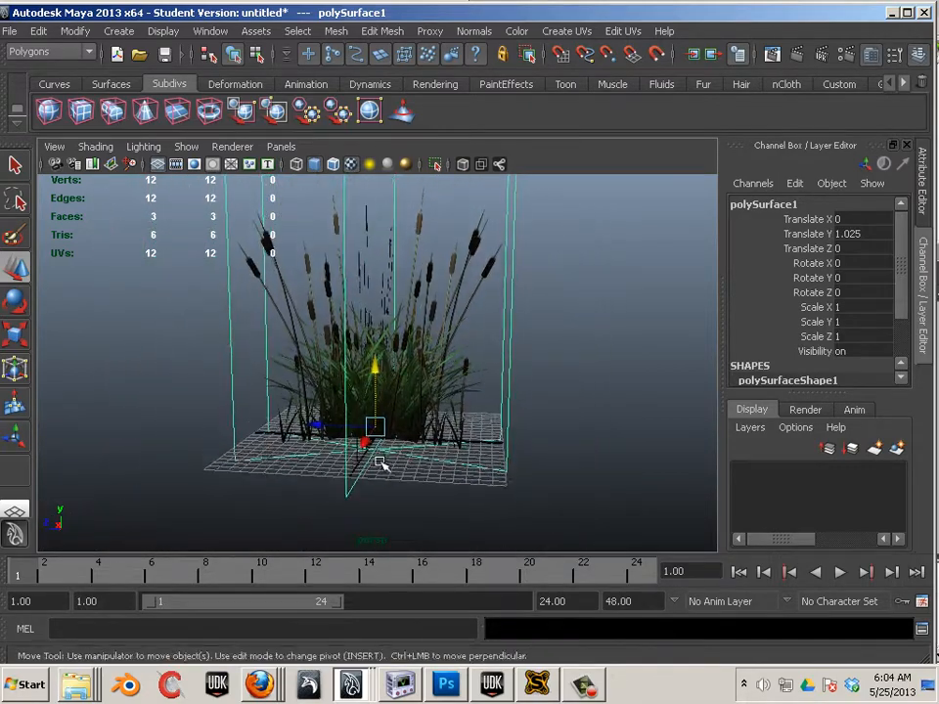
# Try to snap the combined mesh's pivot to the point where the planes cross at their lower edges.
pyautogui.keyDown('alt'); pyautogui.moveTo(381, 466); pyautogui.dragTo(356, 478); pyautogui.keyUp('alt')
pyautogui.keyDown('alt'); pyautogui.moveTo(356, 478); pyautogui.dragTo(469, 494, button='right'); pyautogui.keyUp('alt')
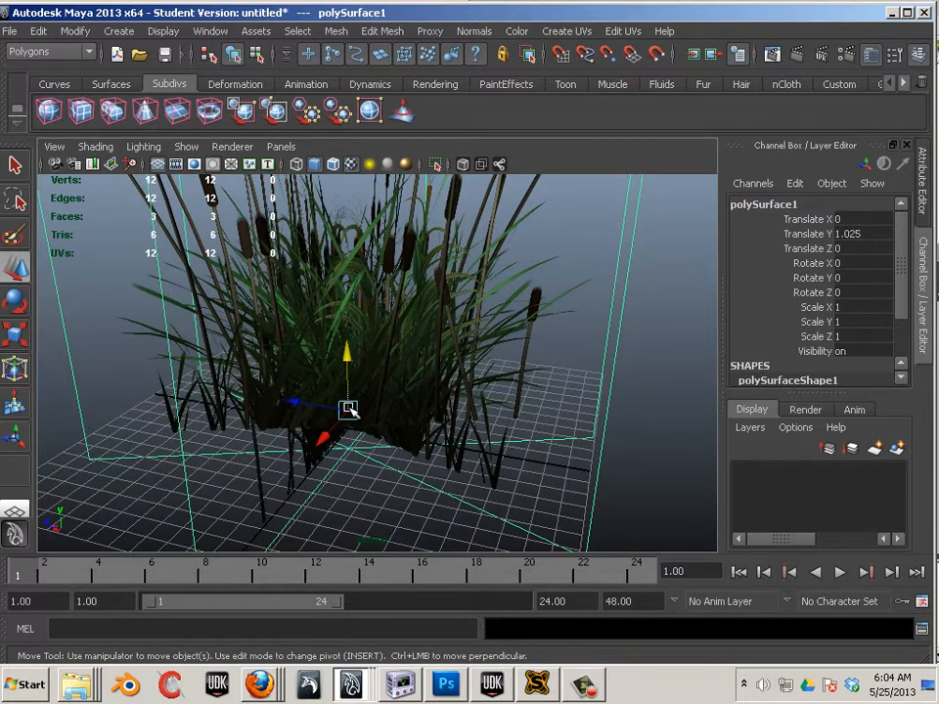
pyautogui.press('Insert')
pyautogui.moveTo(352, 412); pyautogui.dragTo(361, 446)
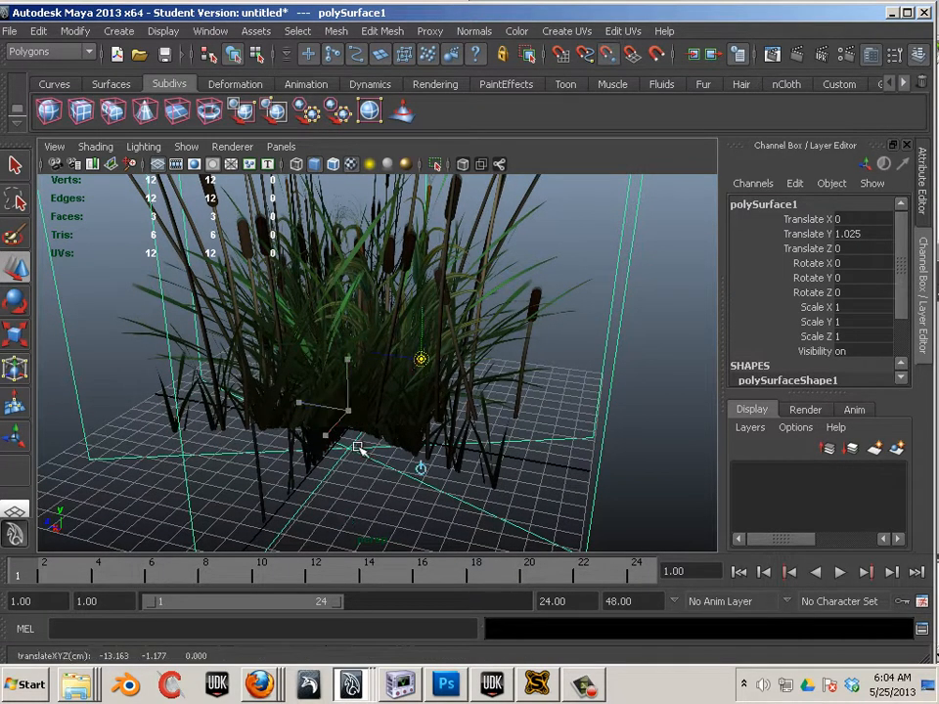
pyautogui.press('Insert')
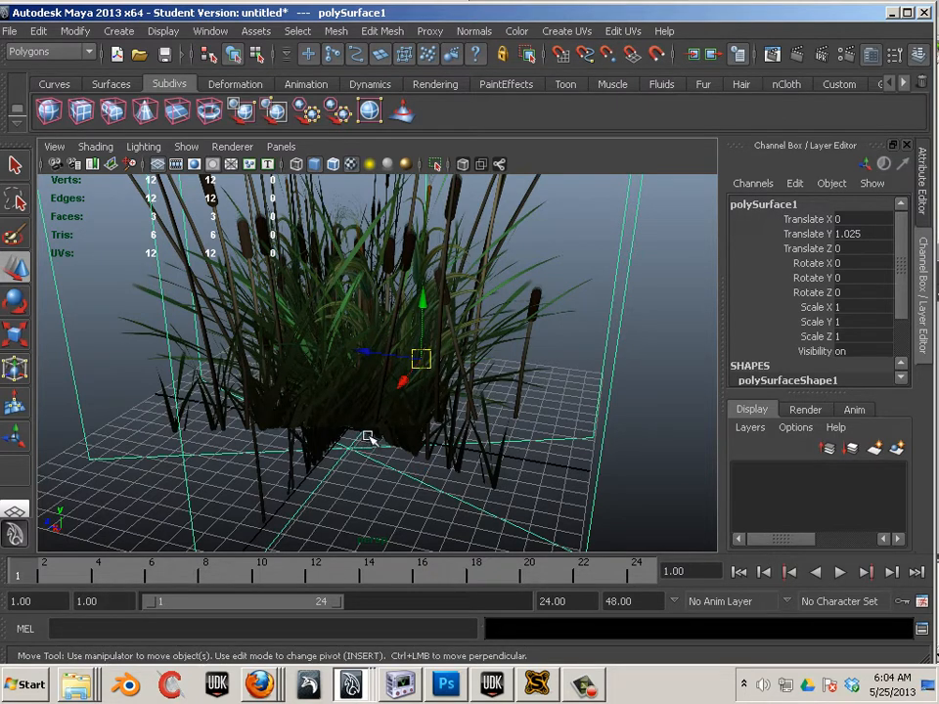
pyautogui.press('Insert')
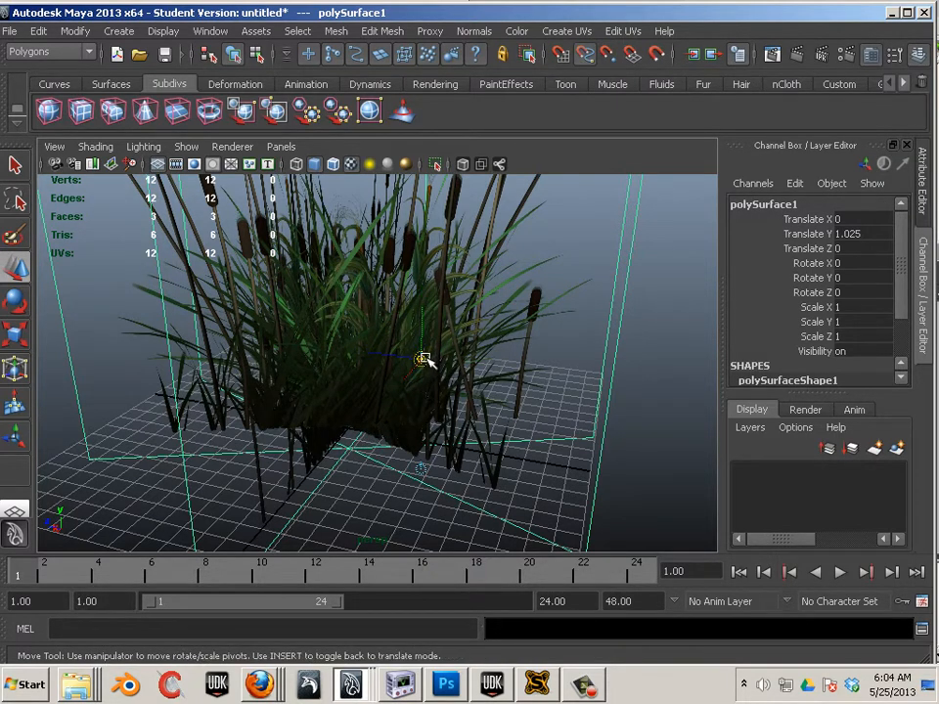
pyautogui.press('Insert')
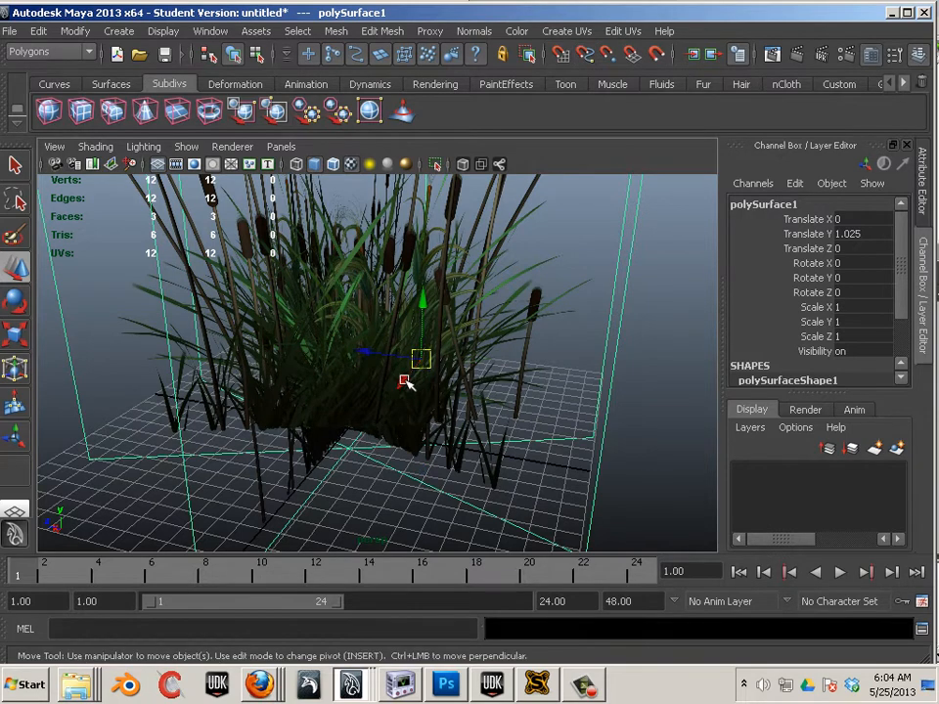
# Move the mesh's pivot to where the three planes cross at their lower edges, snapping it along an edge.
pyautogui.press('Insert')
pyautogui.moveTo(409, 380); pyautogui.dragTo(331, 481)
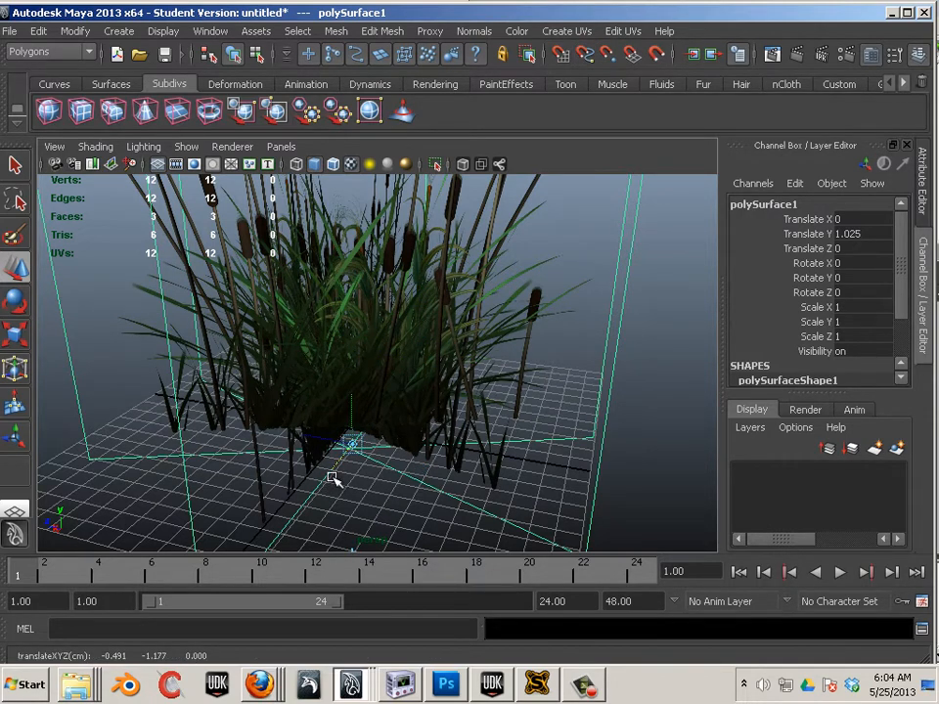
pyautogui.press('c')
pyautogui.moveTo(353, 445); pyautogui.dragTo(329, 445)
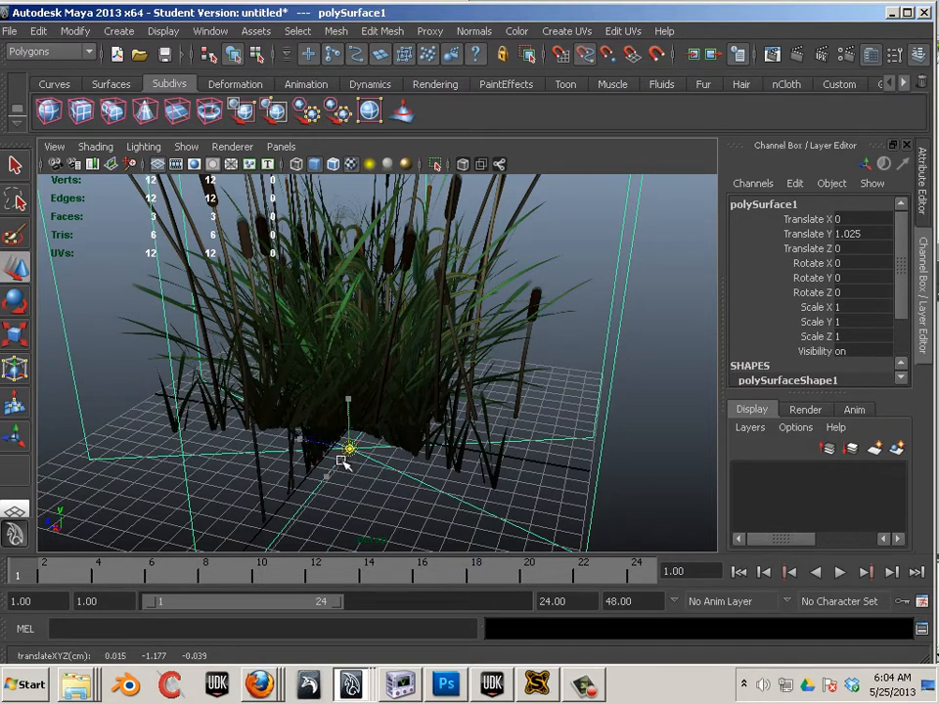
pyautogui.press('Insert')
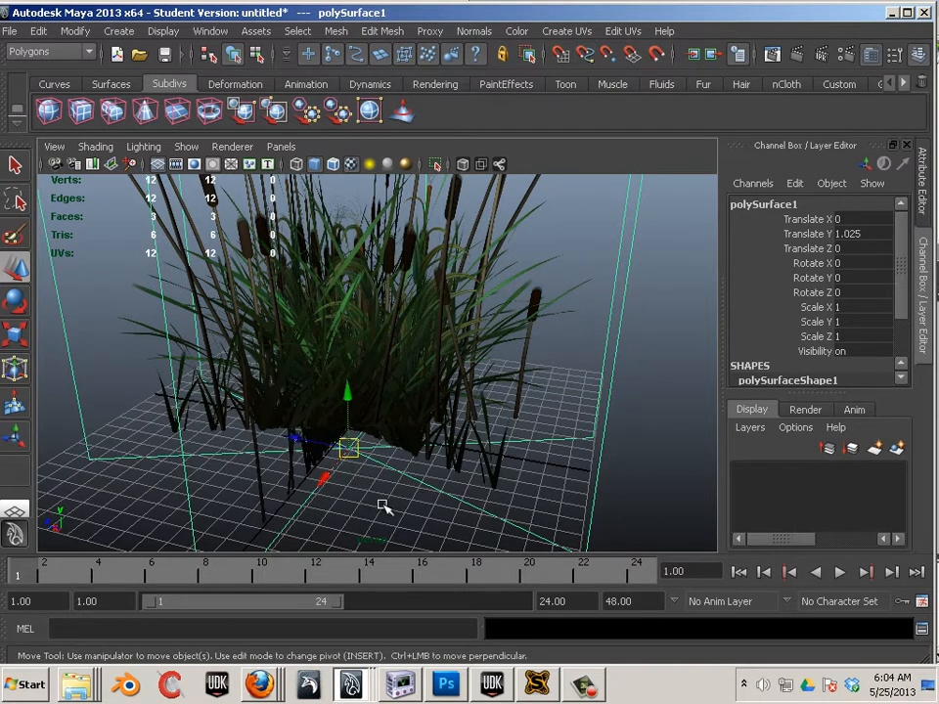
# Snap the weeds mesh to the grid centre, and lower it to about 0.88 on Y so the roots meet the grid.
pyautogui.keyDown('alt'); pyautogui.moveTo(375, 512); pyautogui.dragTo(337, 496); pyautogui.keyUp('alt')
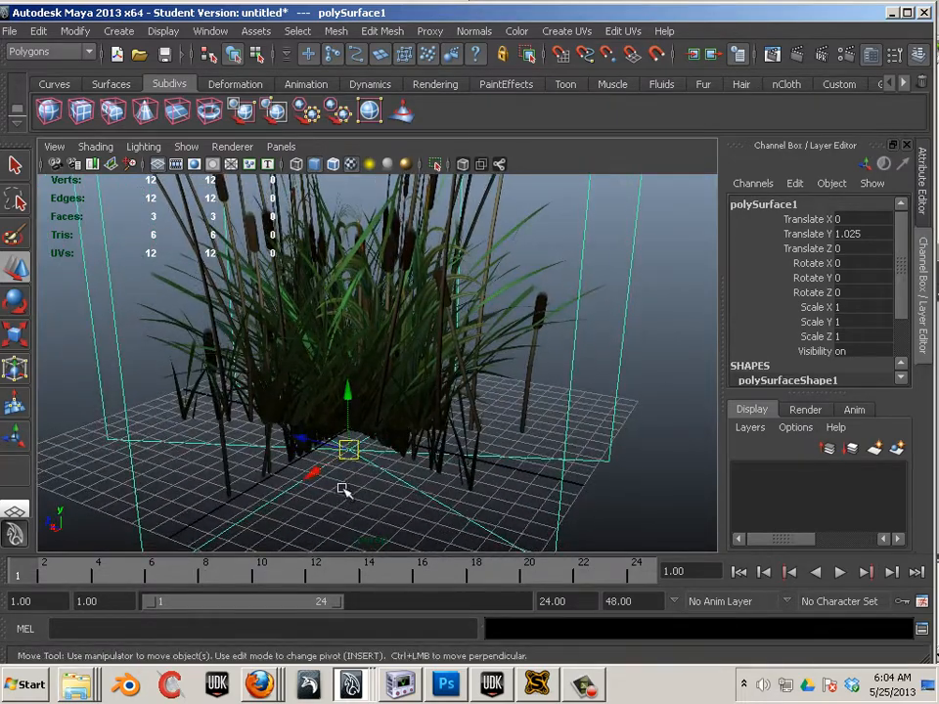
pyautogui.moveTo(352, 453); pyautogui.dragTo(352, 427)
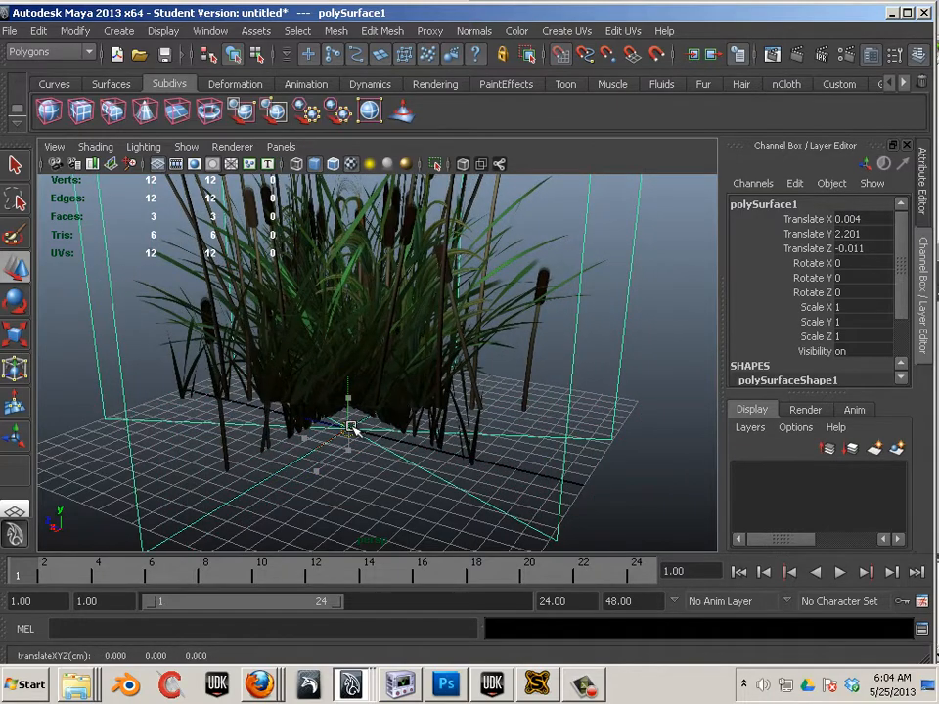
pyautogui.keyDown('alt'); pyautogui.moveTo(356, 509); pyautogui.dragTo(440, 466); pyautogui.keyUp('alt')
pyautogui.moveTo(354, 379); pyautogui.dragTo(356, 409)
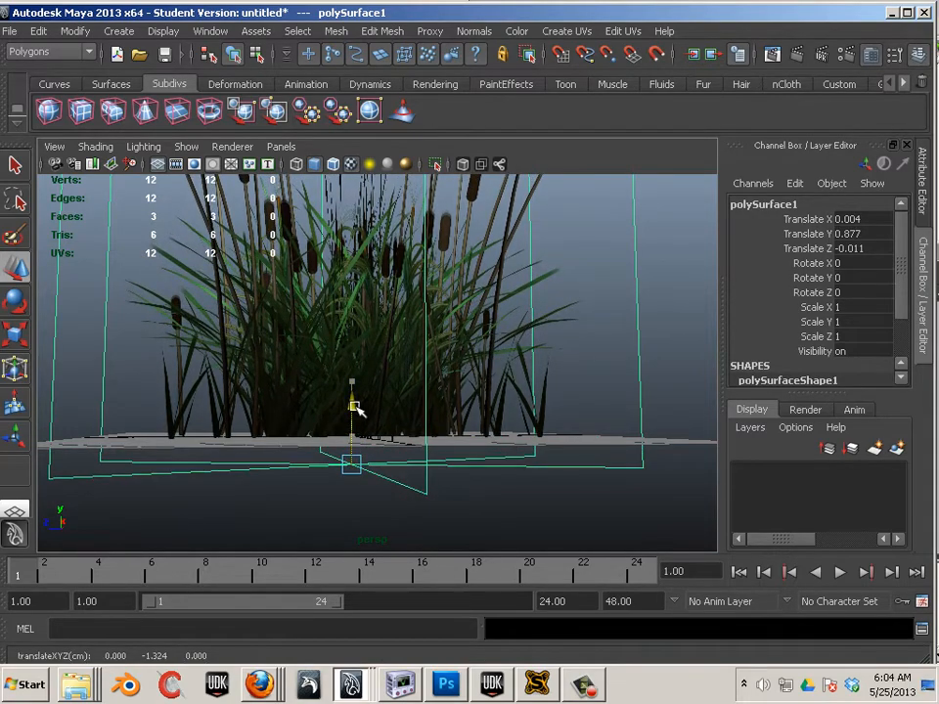
# Raise the mesh's pivot from the lower edge to the base of the weeds, near the middle of the clump.
pyautogui.keyDown('alt'); pyautogui.moveTo(394, 486); pyautogui.dragTo(346, 476); pyautogui.keyUp('alt')
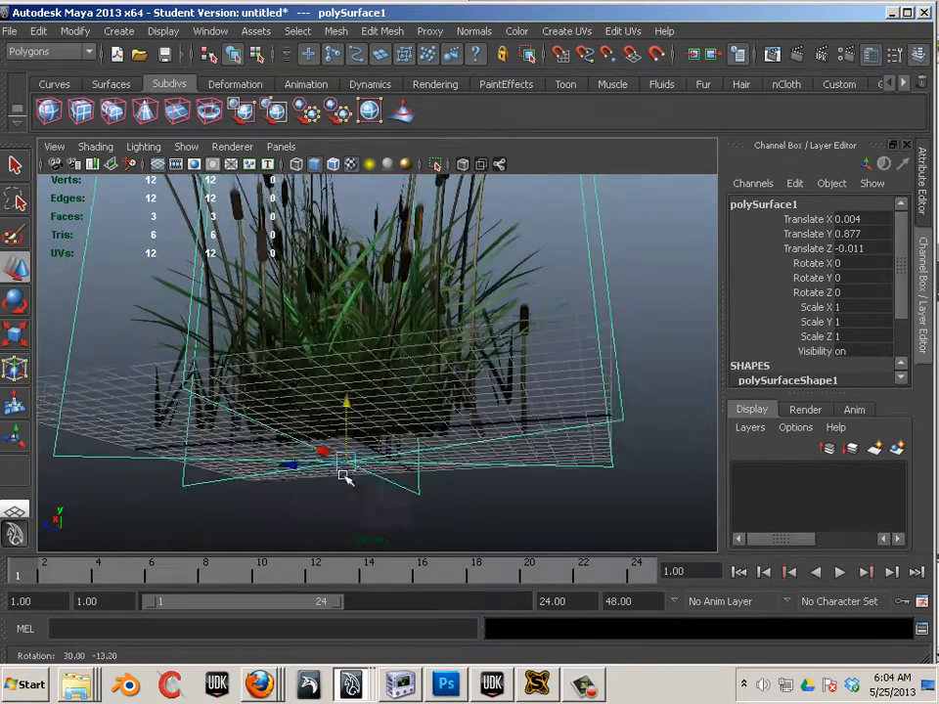
pyautogui.keyDown('alt'); pyautogui.moveTo(346, 475); pyautogui.dragTo(428, 533, button='right'); pyautogui.keyUp('alt')
pyautogui.keyDown('alt'); pyautogui.moveTo(429, 533); pyautogui.dragTo(371, 577); pyautogui.keyUp('alt')
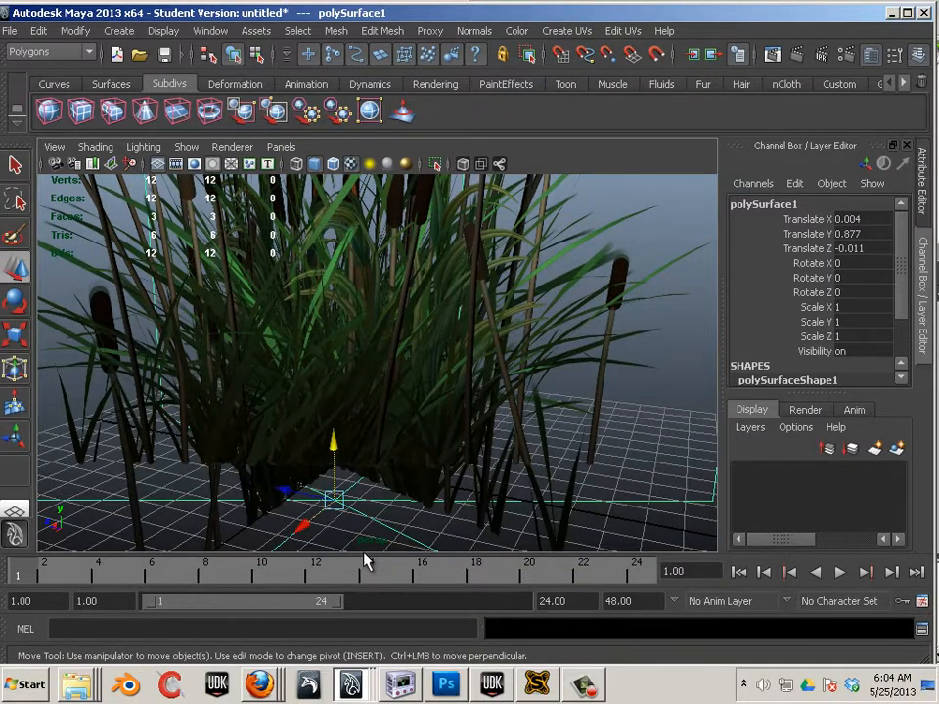
pyautogui.press('Insert')
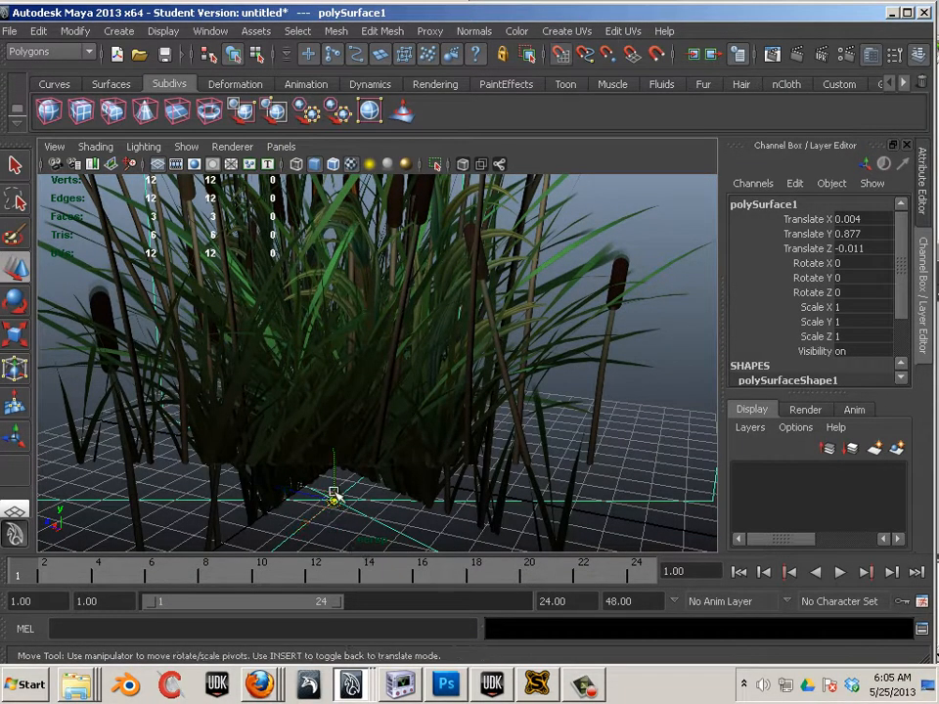
pyautogui.moveTo(335, 497); pyautogui.dragTo(350, 478)
pyautogui.press('Insert')
pyautogui.keyDown('alt'); pyautogui.moveTo(321, 532); pyautogui.dragTo(384, 563); pyautogui.keyUp('alt')
pyautogui.press('super')
pyautogui.press('super')
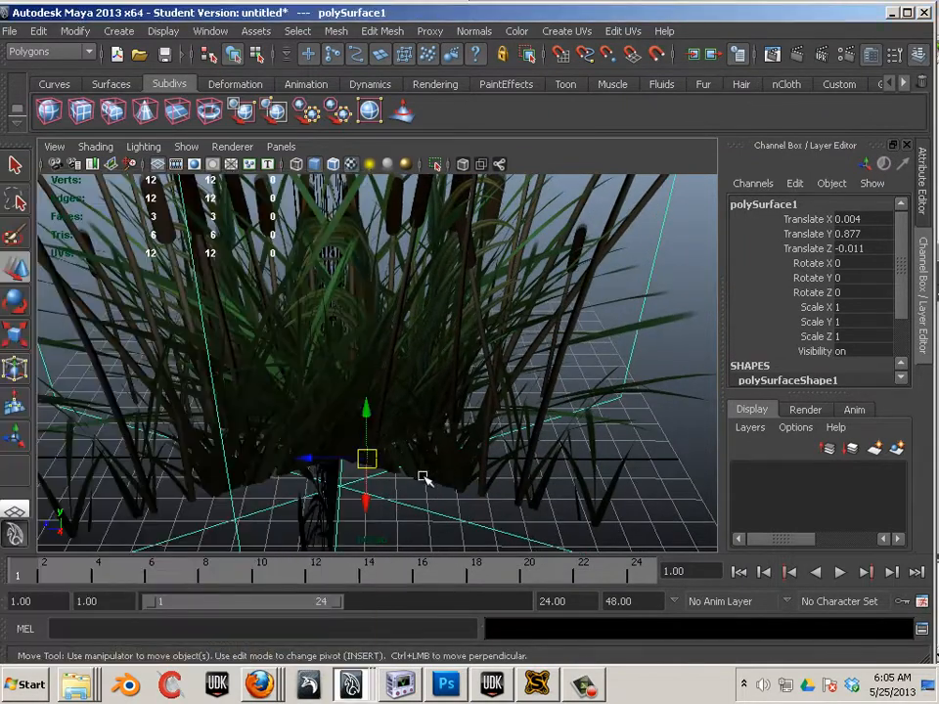
pyautogui.press('Insert')
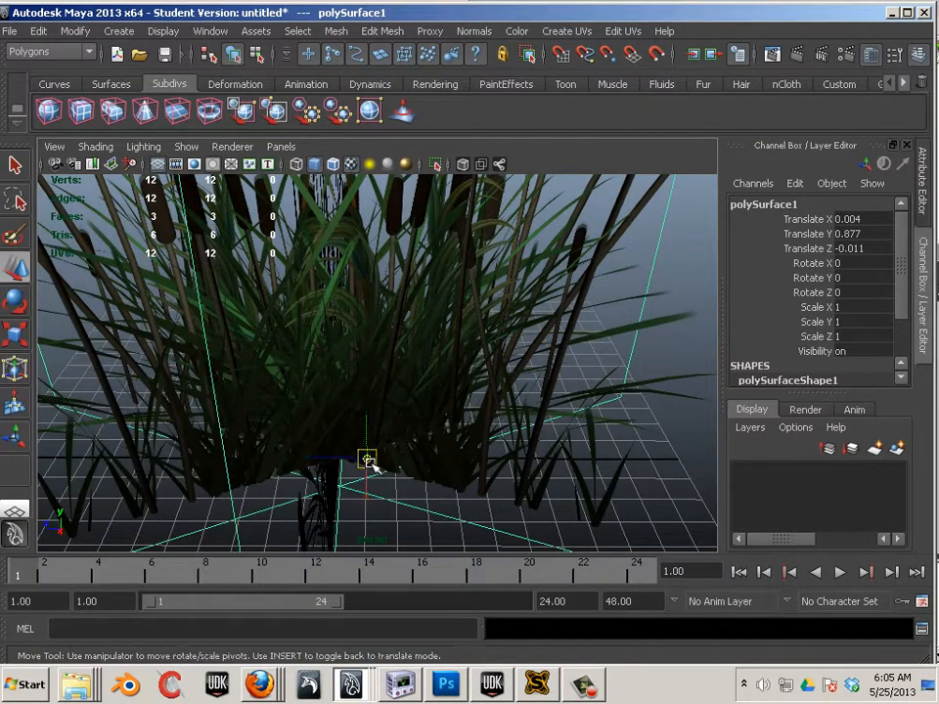
pyautogui.moveTo(362, 458); pyautogui.dragTo(338, 440)
pyautogui.press('Insert')
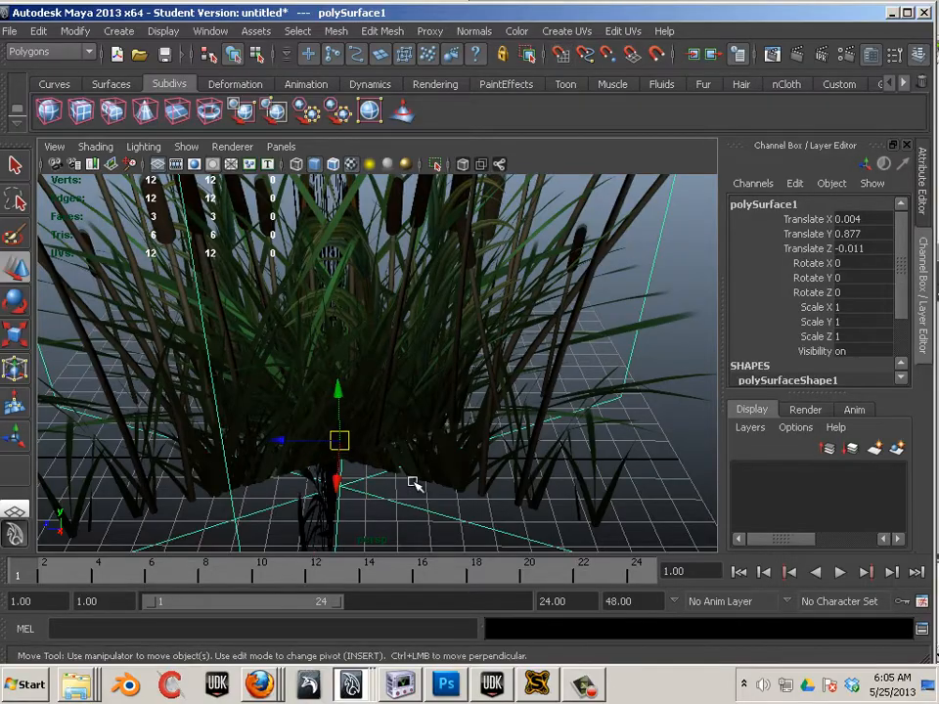
pyautogui.keyDown('alt'); pyautogui.moveTo(483, 498); pyautogui.dragTo(394, 440); pyautogui.keyUp('alt')
pyautogui.press('super')
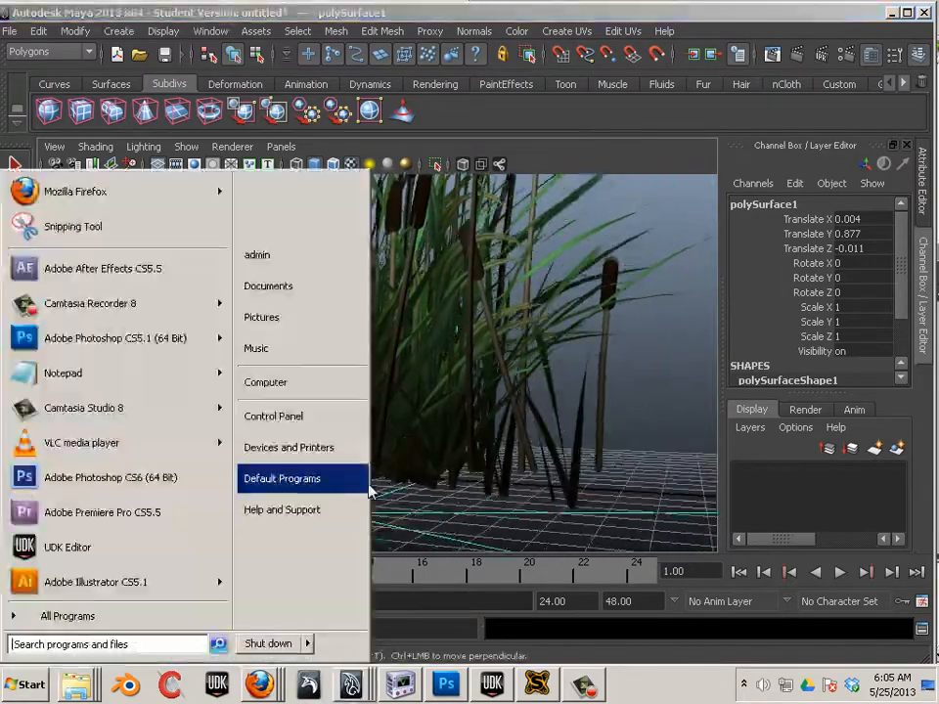
pyautogui.press('super')
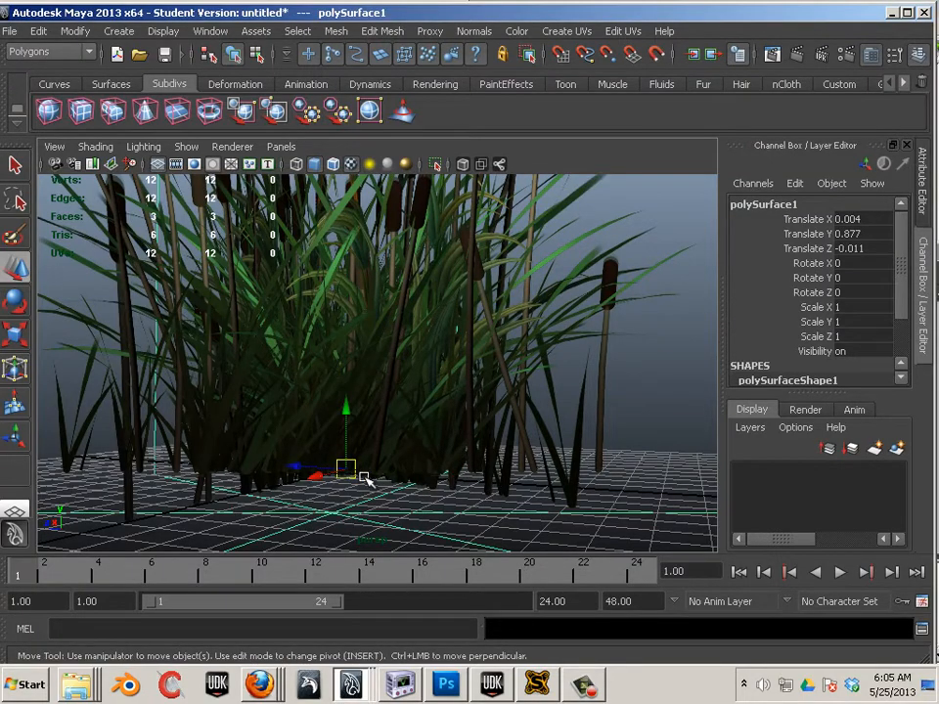
pyautogui.keyDown('alt'); pyautogui.moveTo(364, 477); pyautogui.dragTo(408, 511); pyautogui.keyUp('alt')
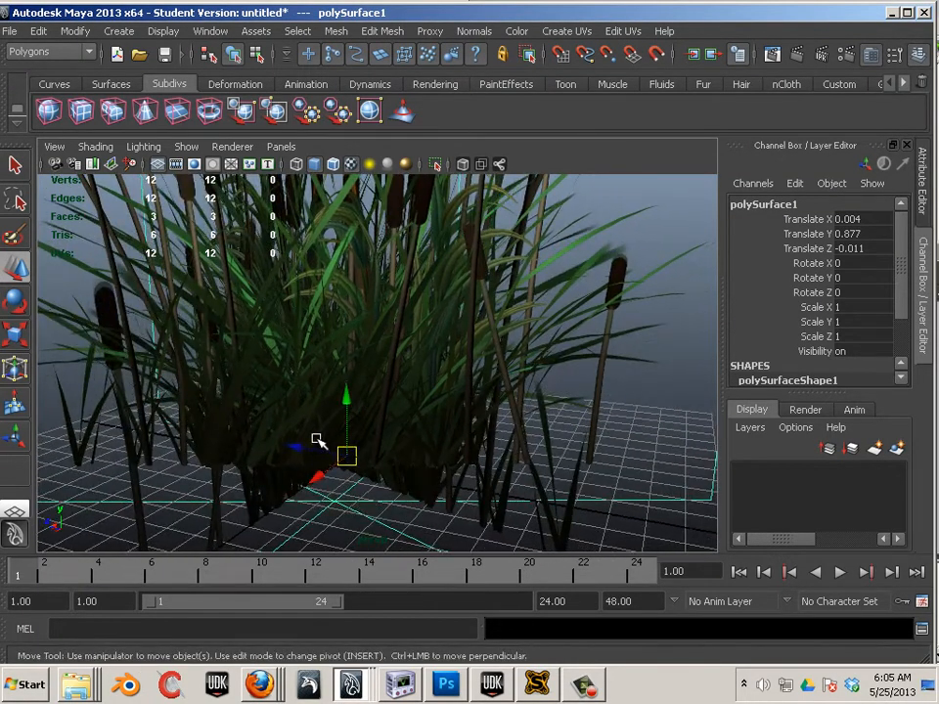
pyautogui.press('f')
pyautogui.keyDown('alt'); pyautogui.moveTo(373, 478); pyautogui.dragTo(372, 421); pyautogui.keyUp('alt')
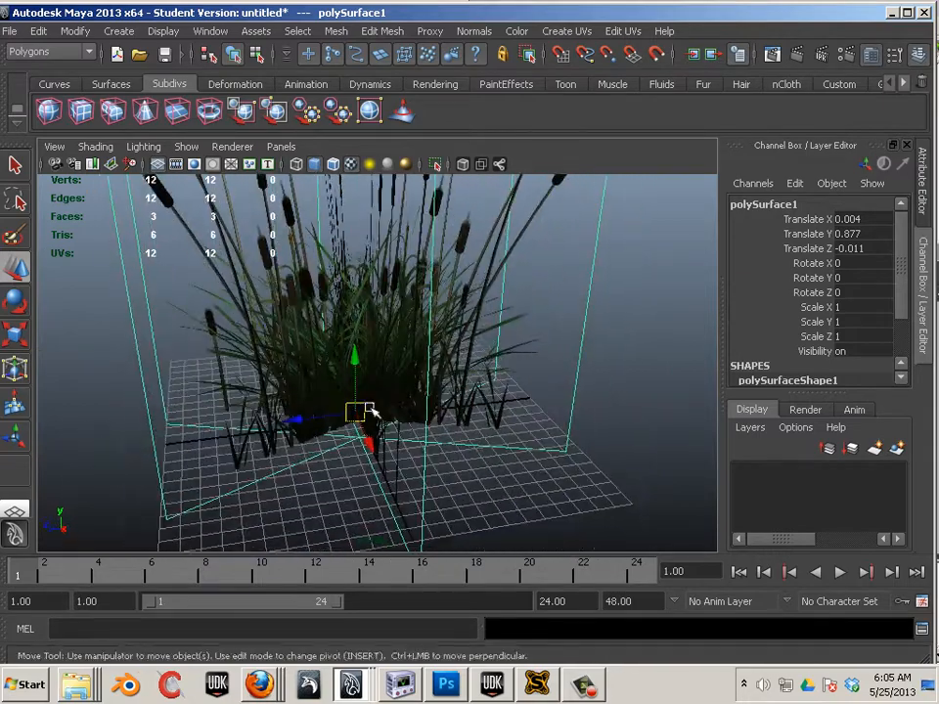
pyautogui.click(10, 30)
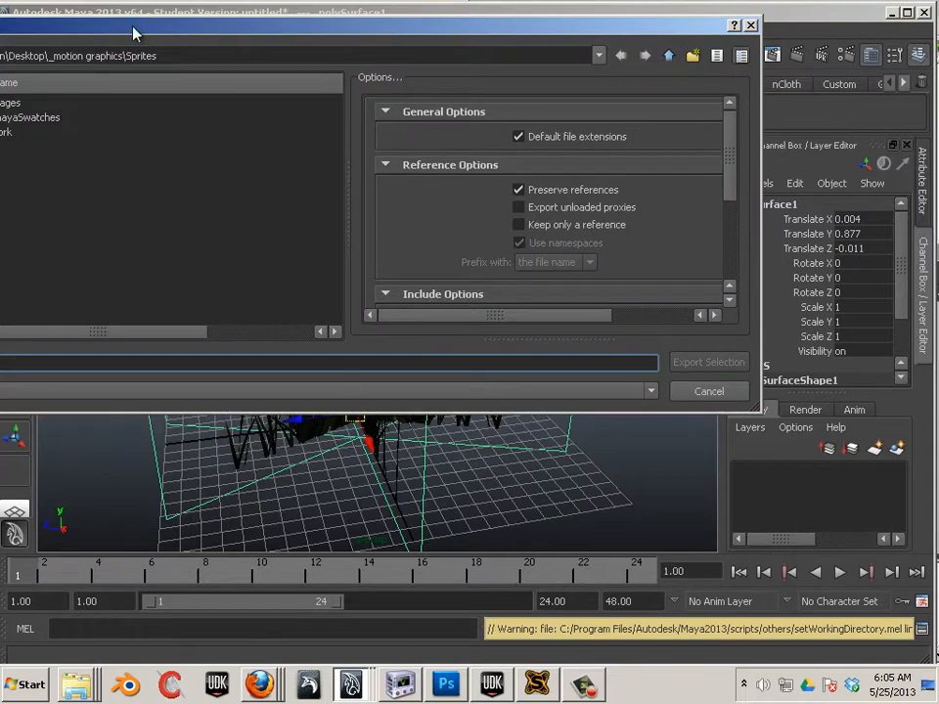
pyautogui.moveTo(134, 34); pyautogui.dragTo(558, 82)
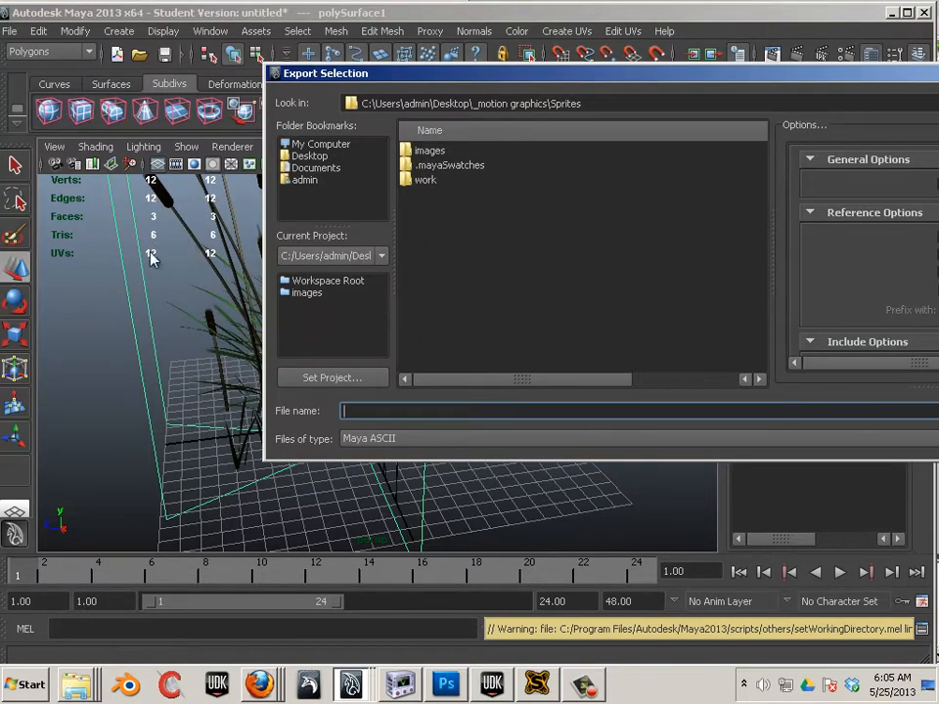
pyautogui.click(309, 157)
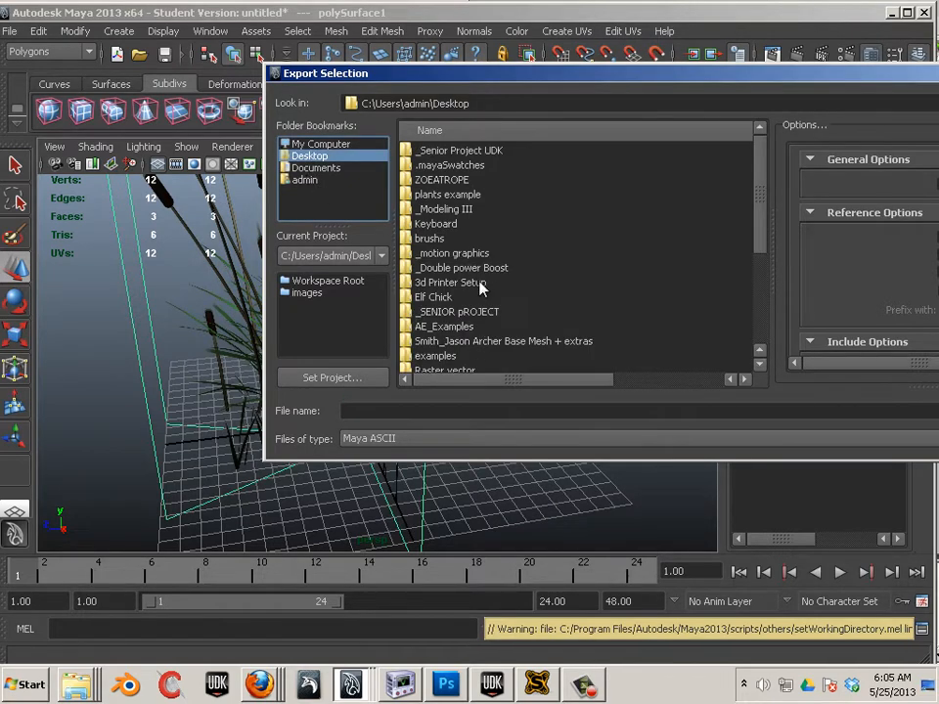
pyautogui.moveTo(528, 76); pyautogui.dragTo(328, 62)
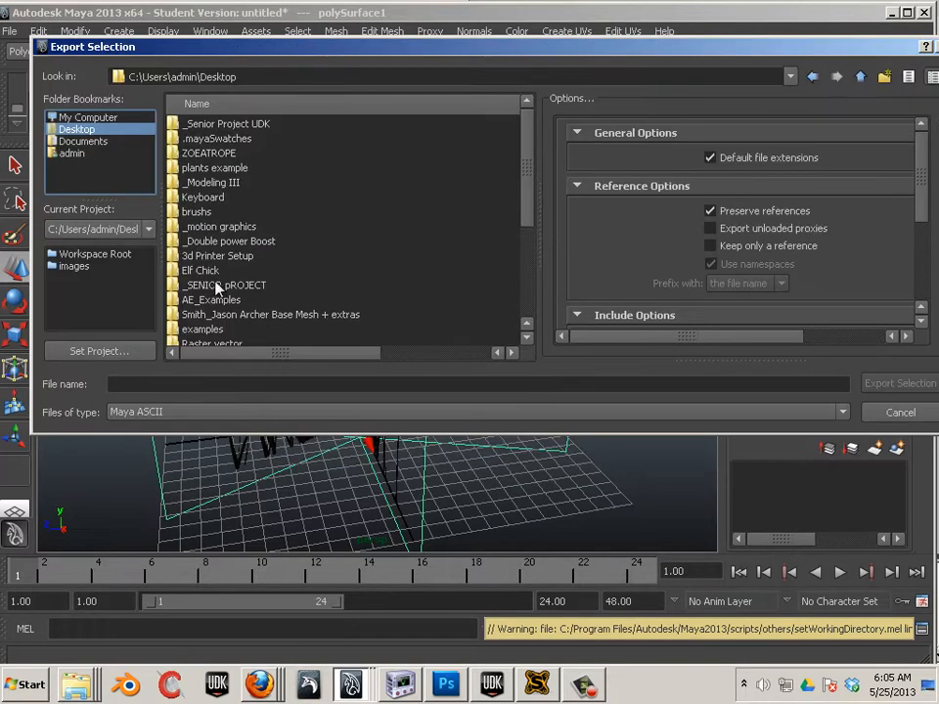
pyautogui.scroll(-2, 200, 238)
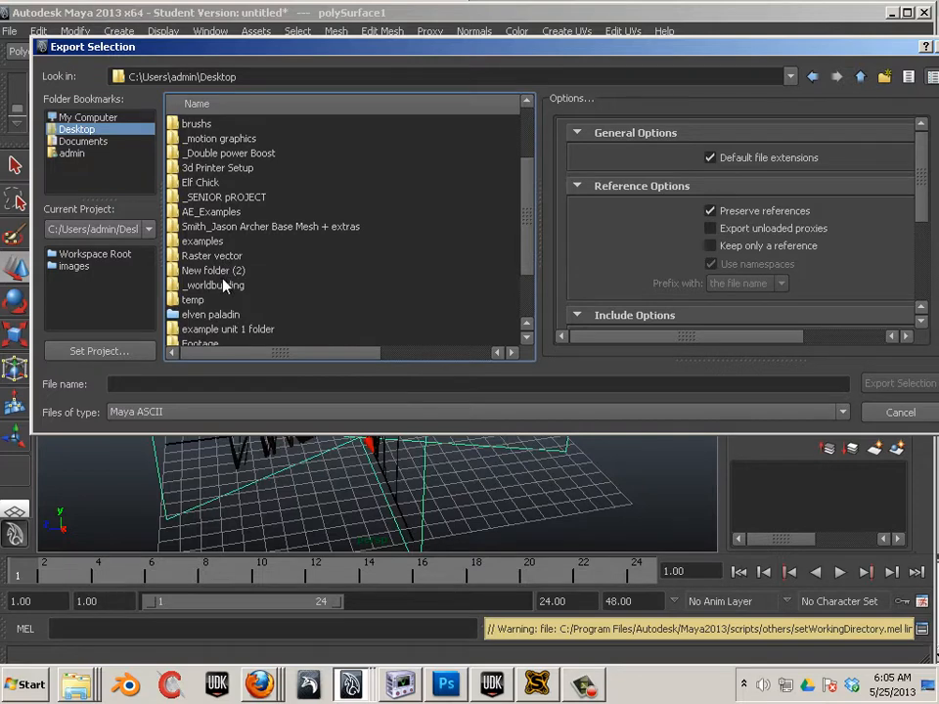
pyautogui.scroll(1, 225, 262)
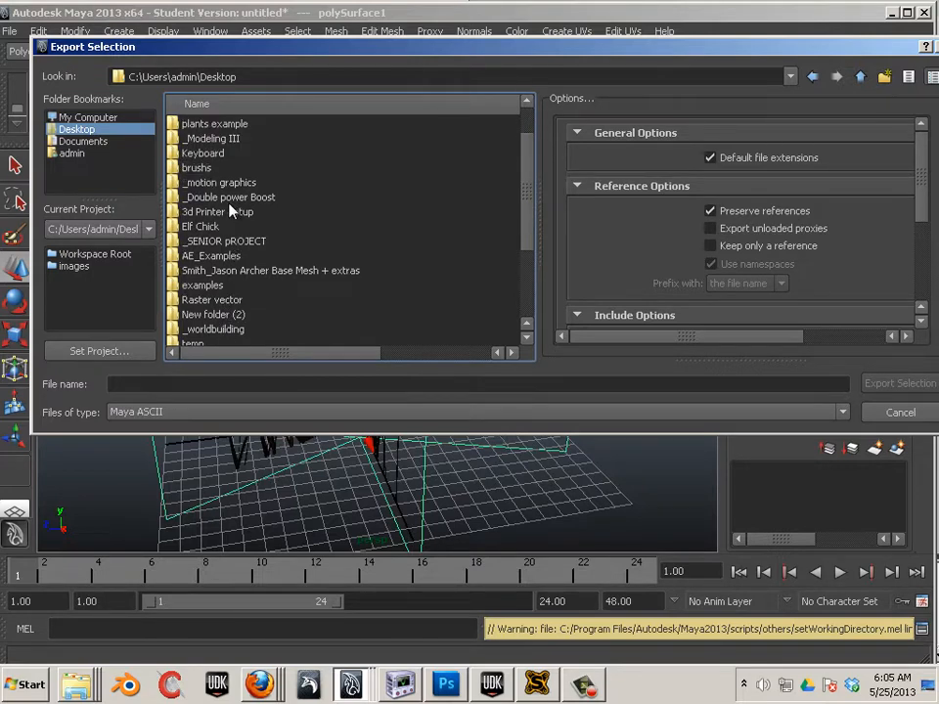
pyautogui.scroll(1, 231, 222)
pyautogui.doubleClick(231, 124)
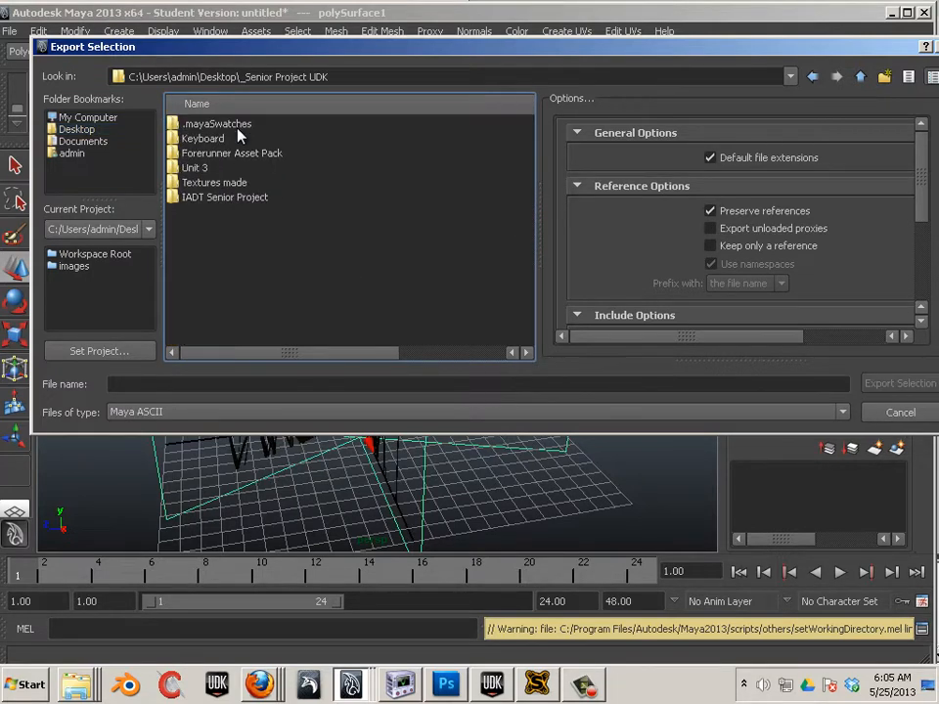
pyautogui.click(199, 411)
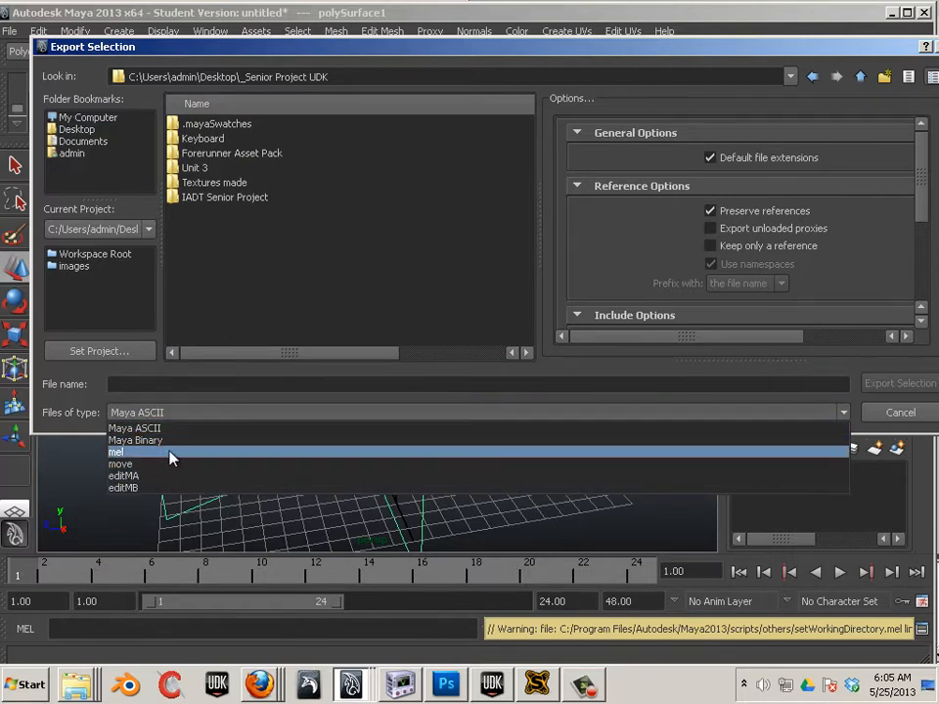
pyautogui.click(888, 412)
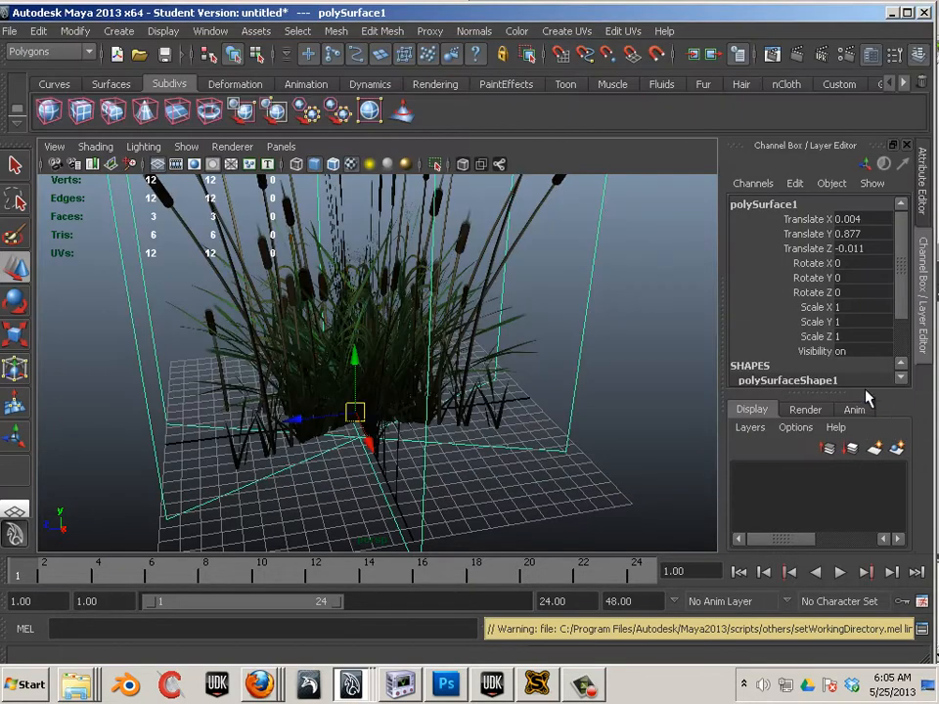
# Load the fbxmaya.mll plug-in and set it to load automatically.
pyautogui.click(210, 29)
pyautogui.moveTo(252, 129)
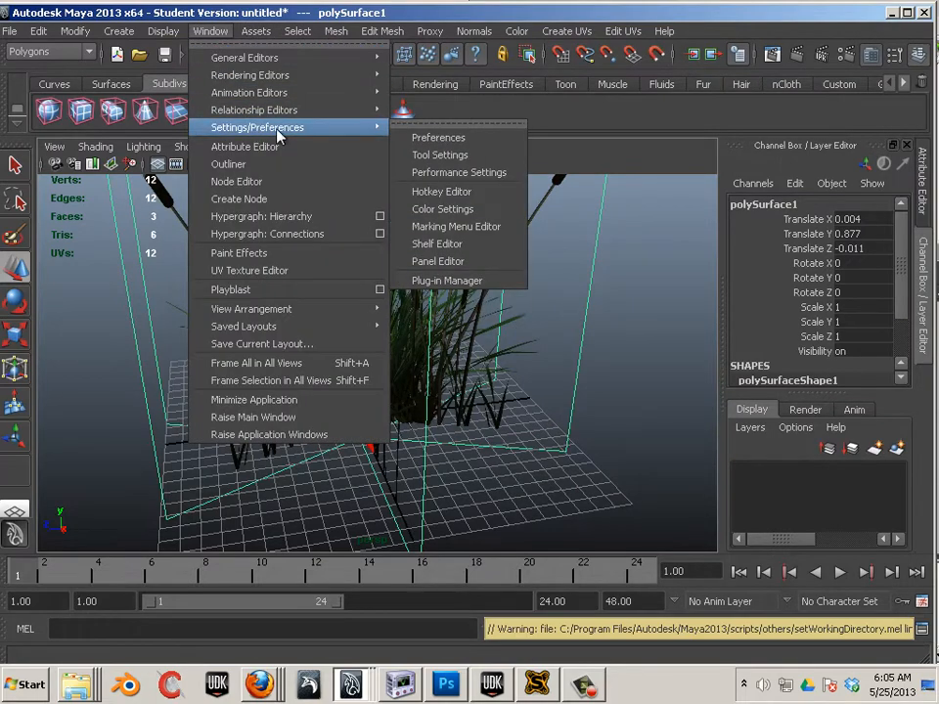
pyautogui.click(438, 280)
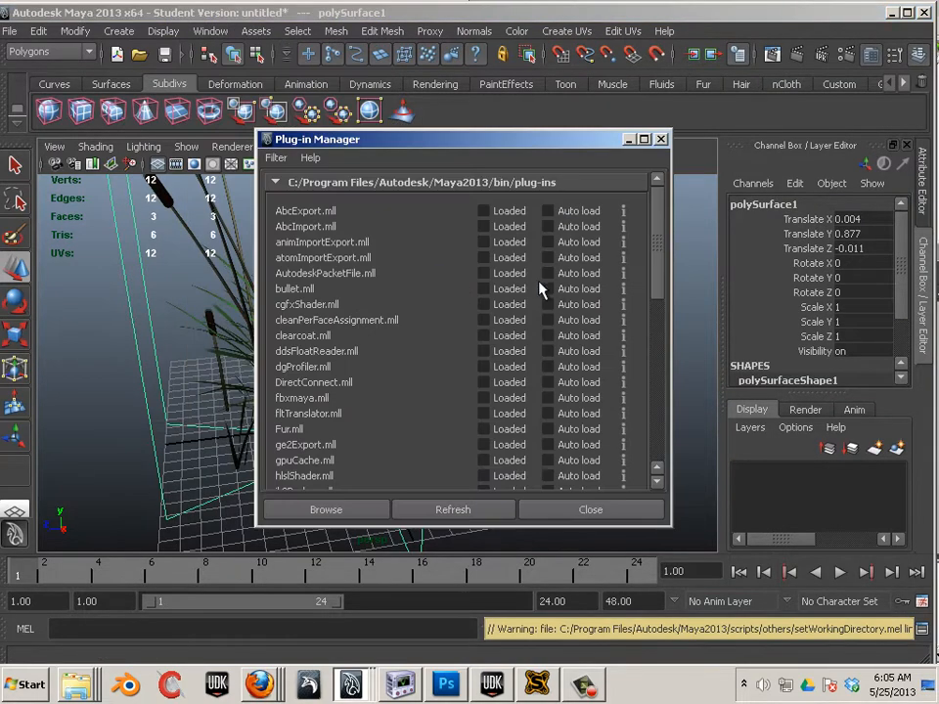
pyautogui.scroll(-2, 372, 411)
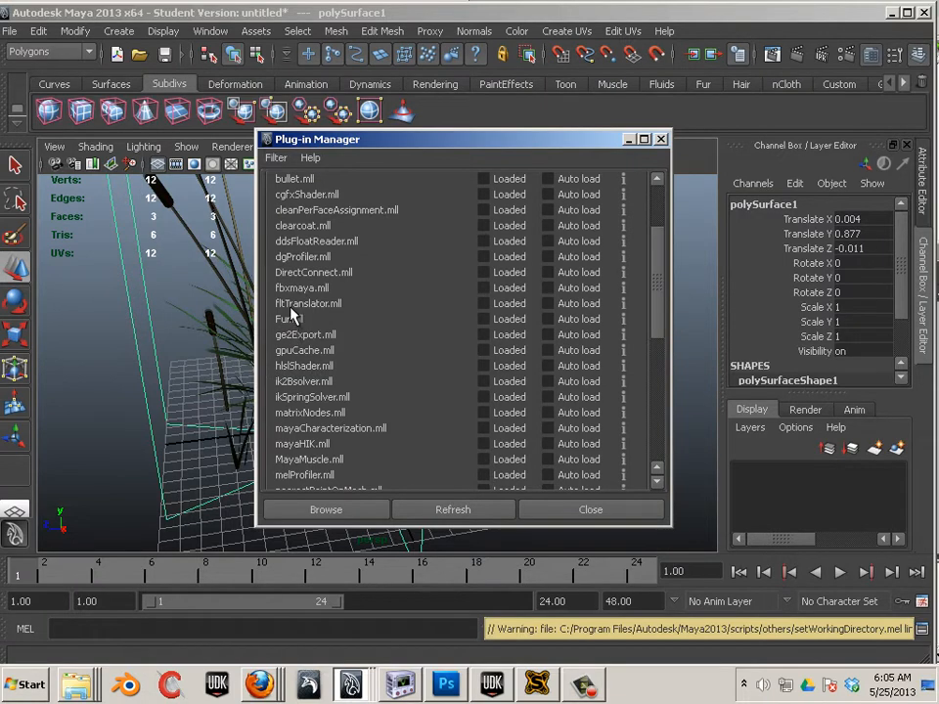
pyautogui.click(483, 288)
pyautogui.click(548, 287)
pyautogui.click(538, 510)
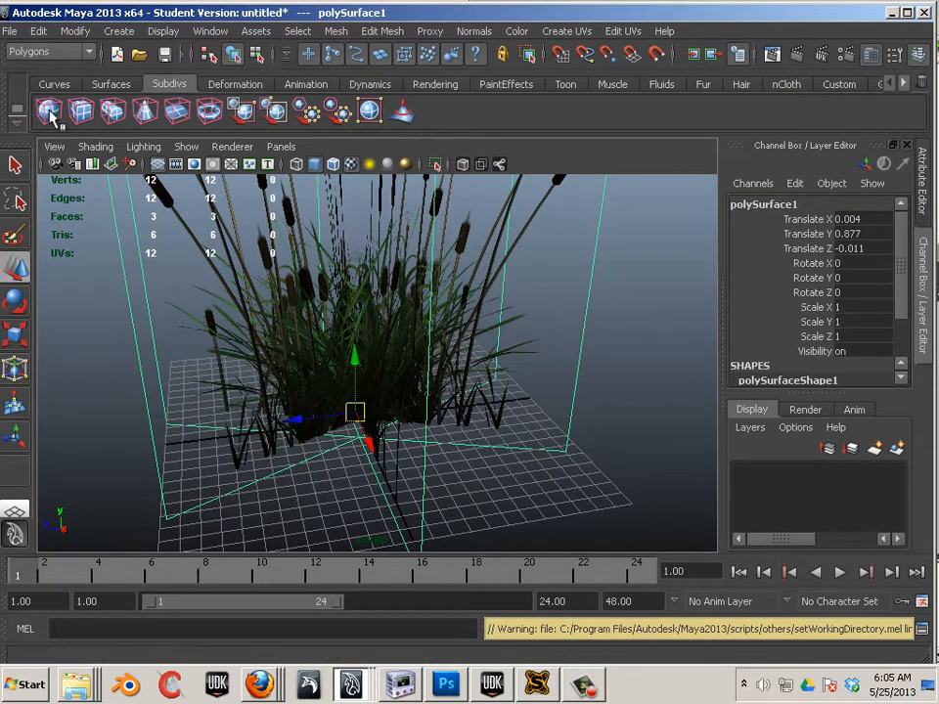
# Start exporting the selected weeds mesh, with the _Senior Project UDK folder on the Desktop as the destination.
pyautogui.click(10, 30)
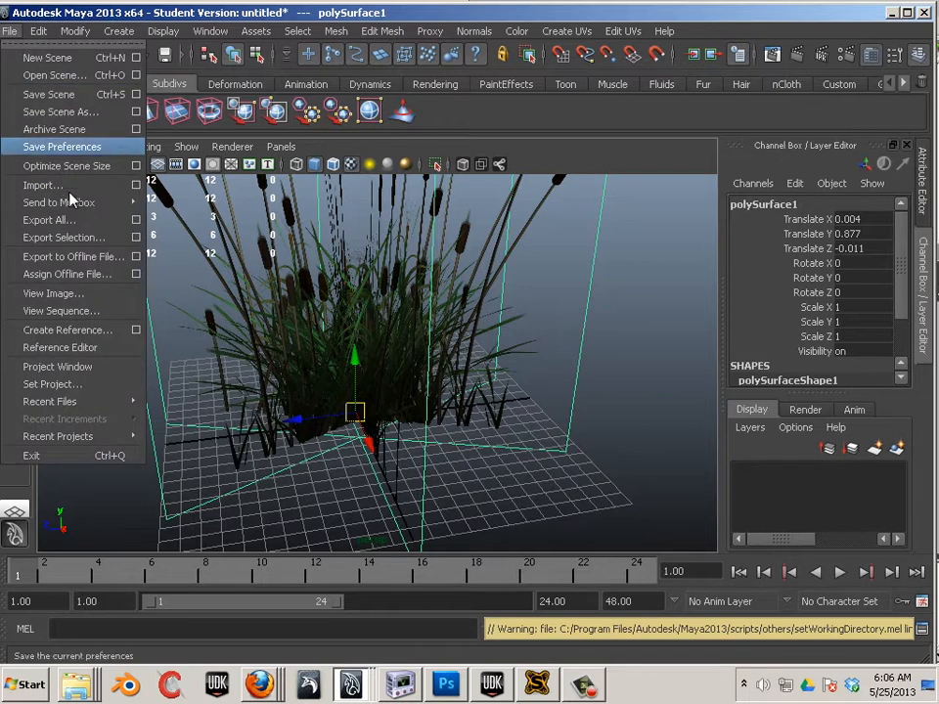
pyautogui.click(98, 237)
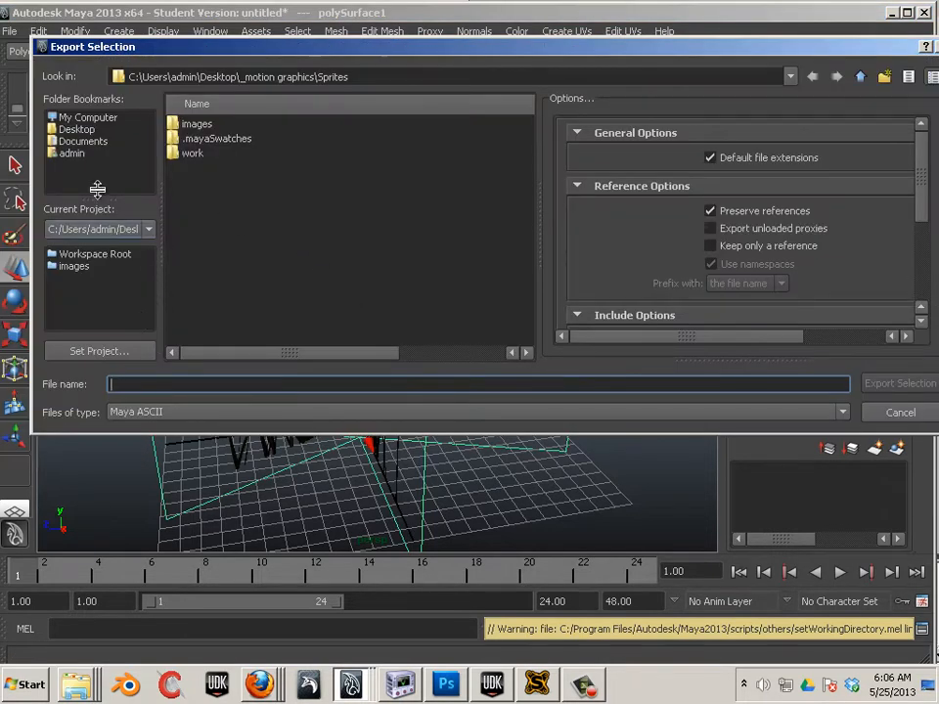
pyautogui.click(74, 130)
pyautogui.click(256, 211)
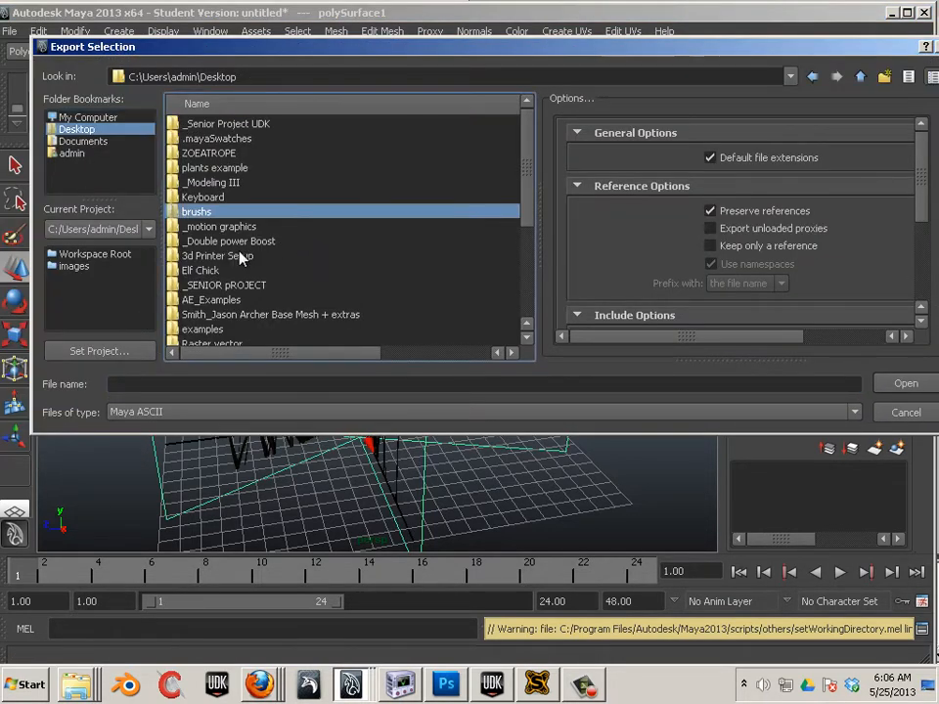
pyautogui.scroll(-1, 251, 313)
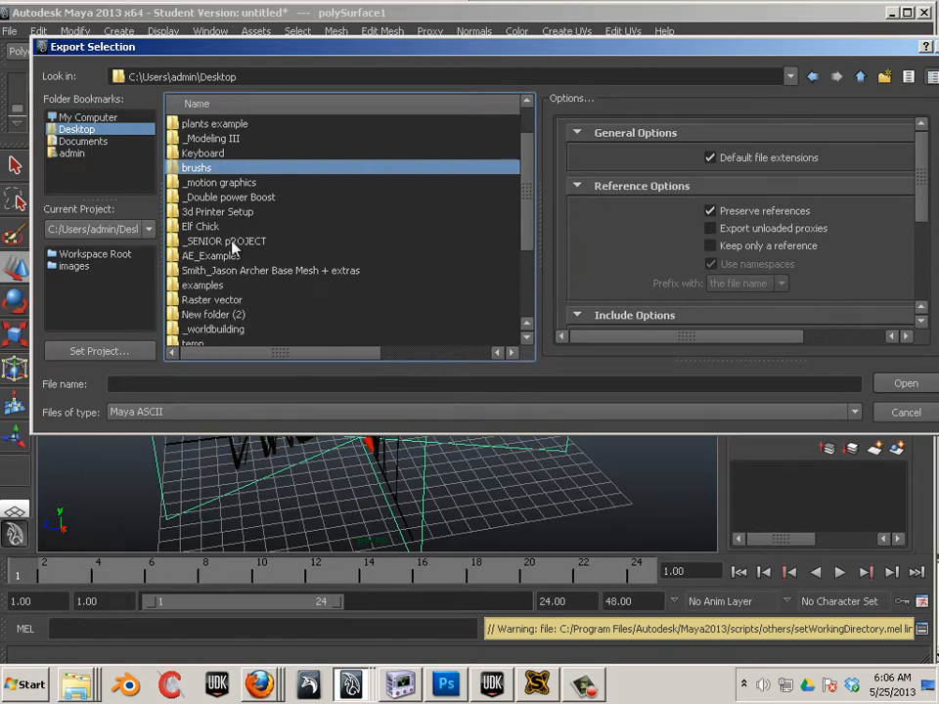
pyautogui.scroll(1, 234, 195)
pyautogui.doubleClick(232, 124)
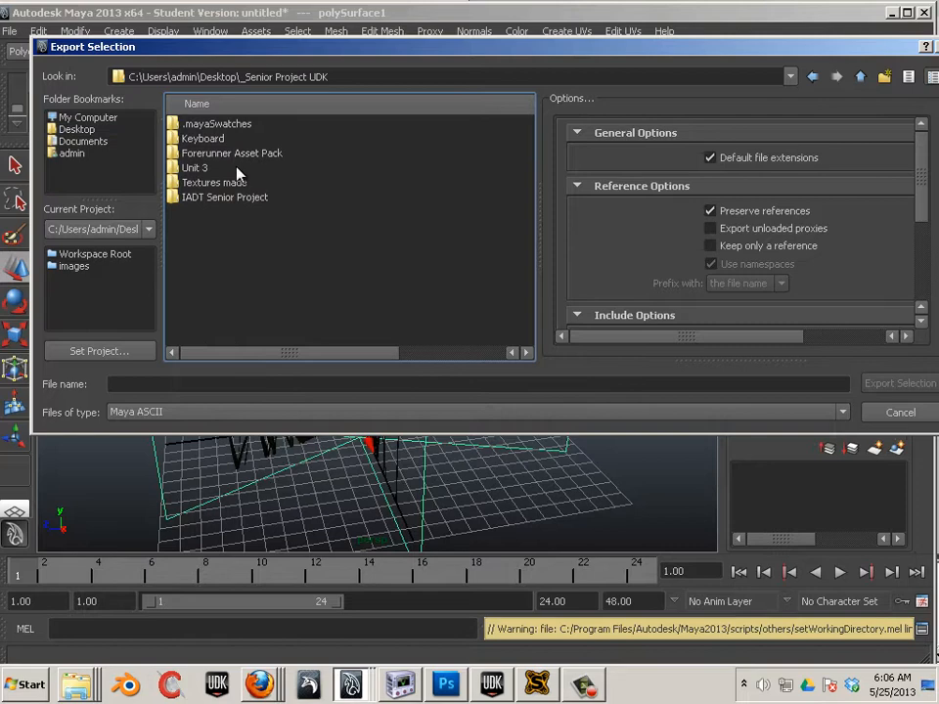
# Export the selection in FBX export format as weeds_mesh3.fbx, and reselect the weeds mesh in the viewport.
pyautogui.click(220, 415)
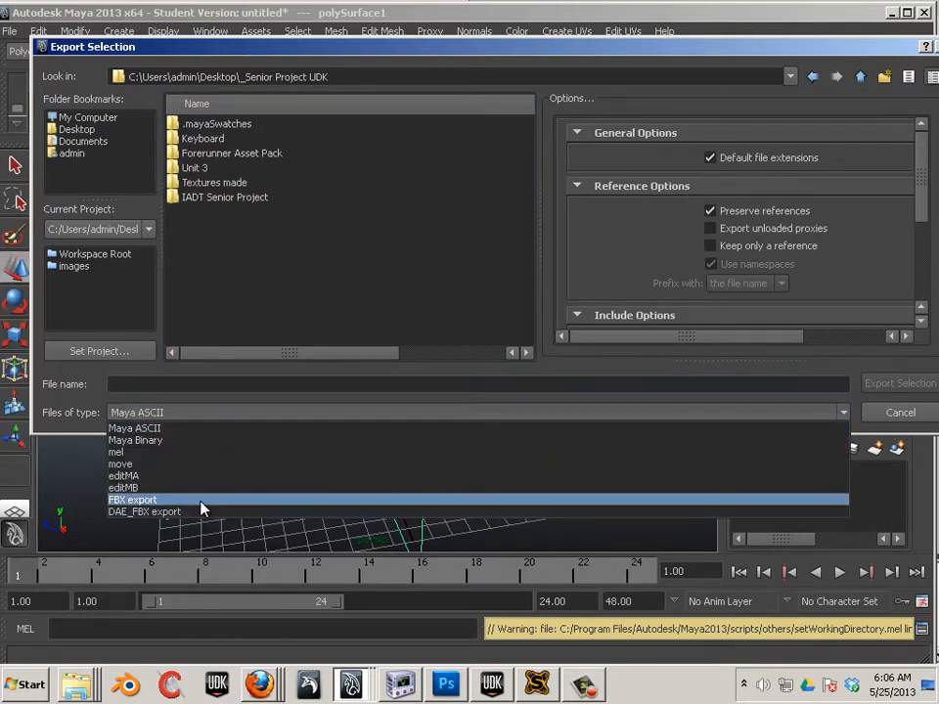
pyautogui.click(203, 499)
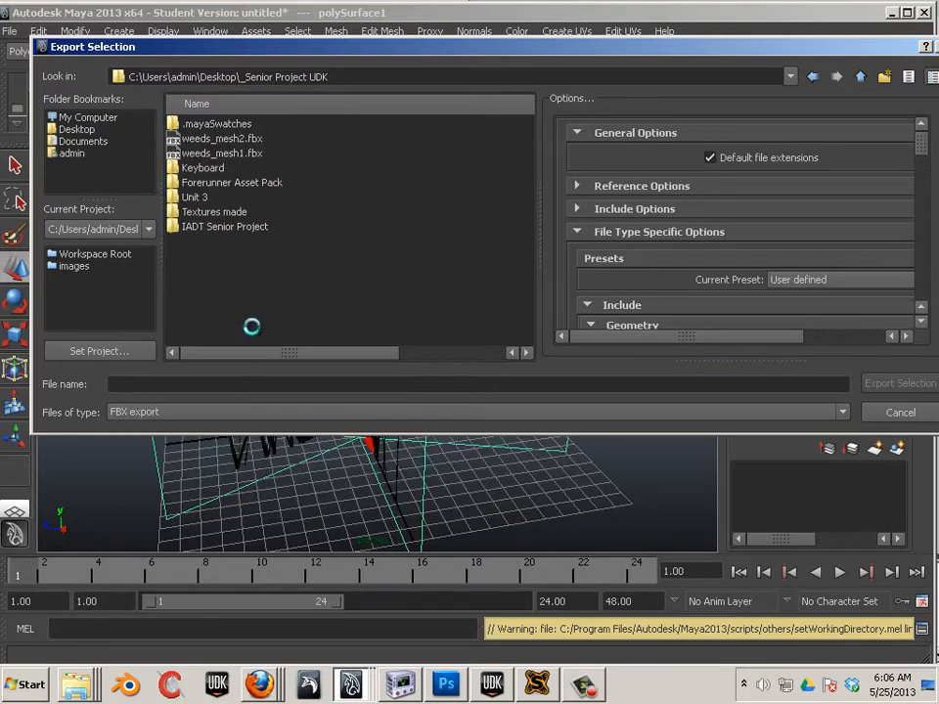
pyautogui.click(221, 140)
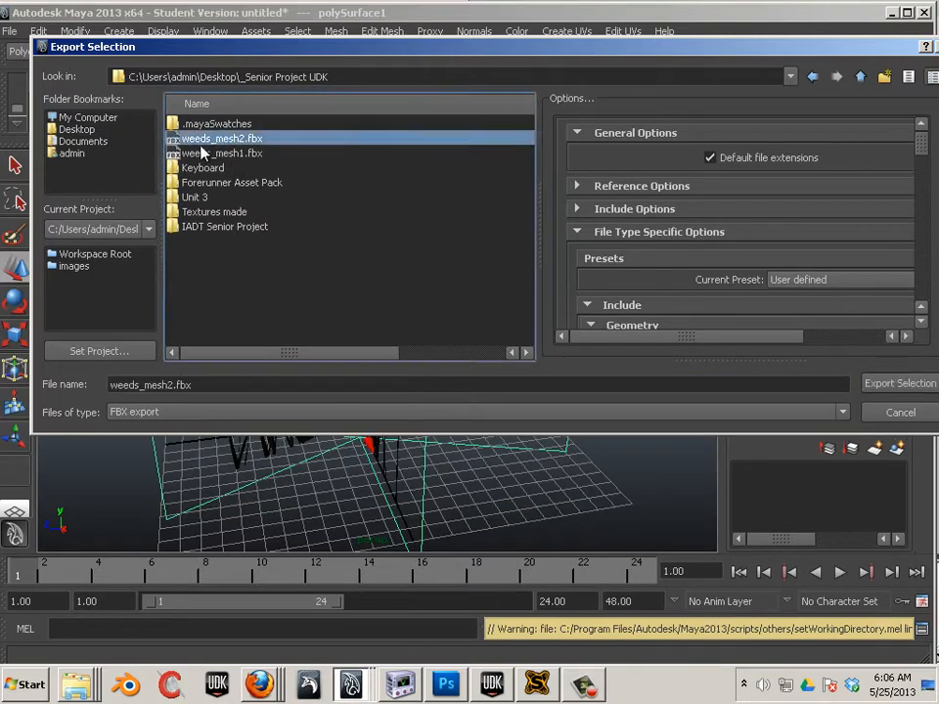
pyautogui.click(172, 385)
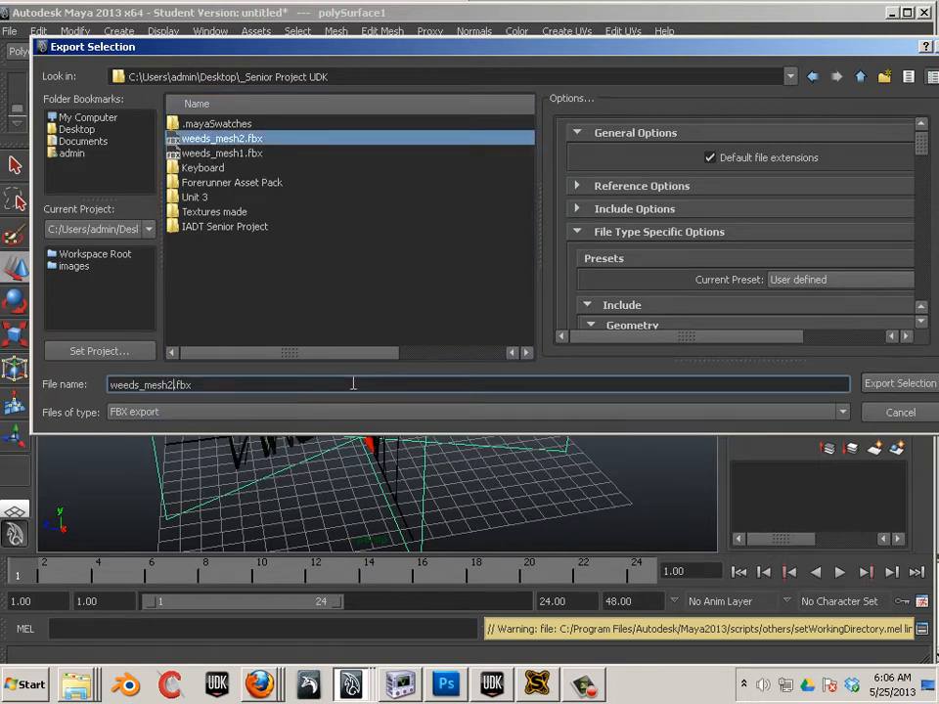
pyautogui.press('BackSpace')
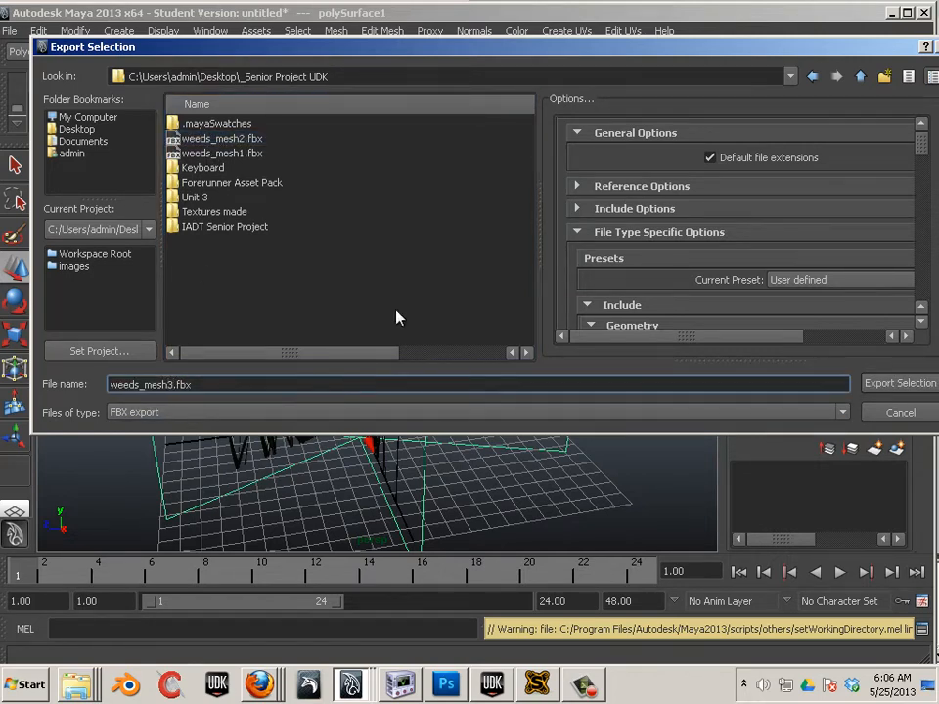
pyautogui.click(895, 385)
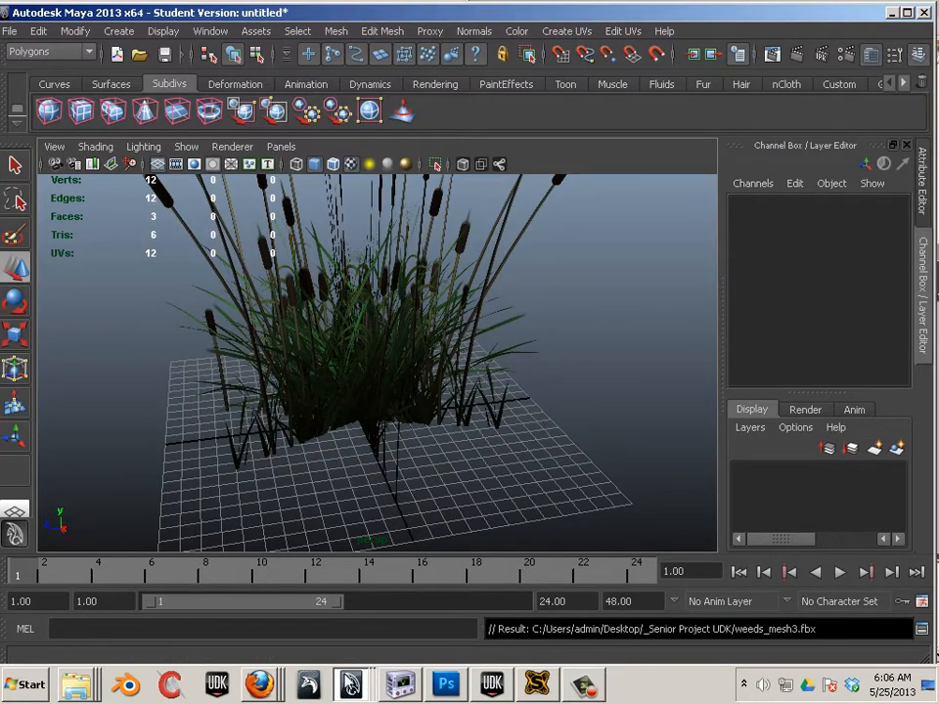
pyautogui.click(361, 336)
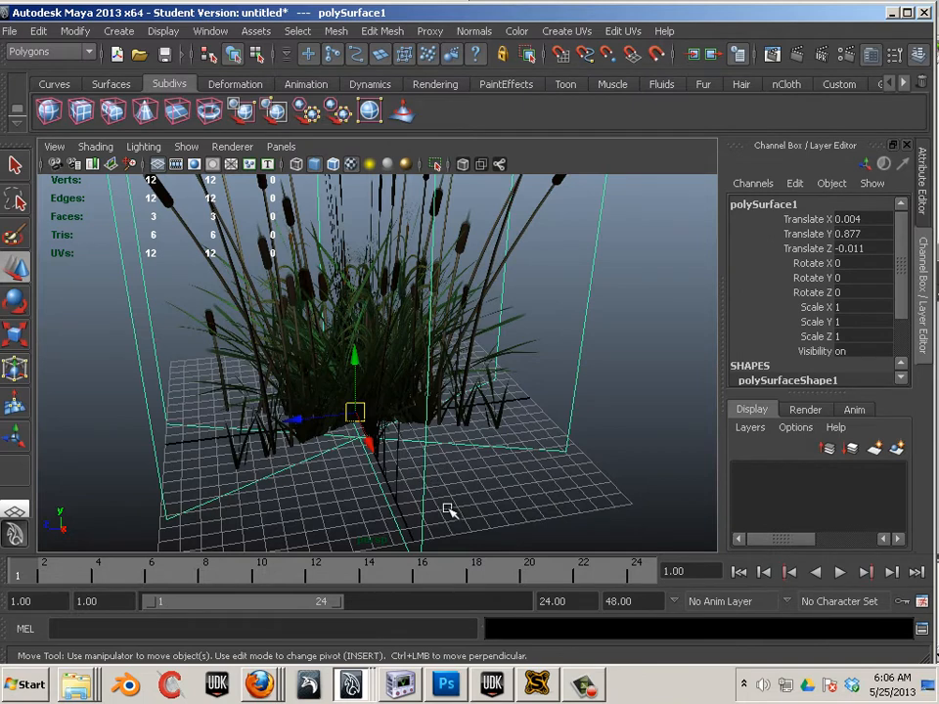